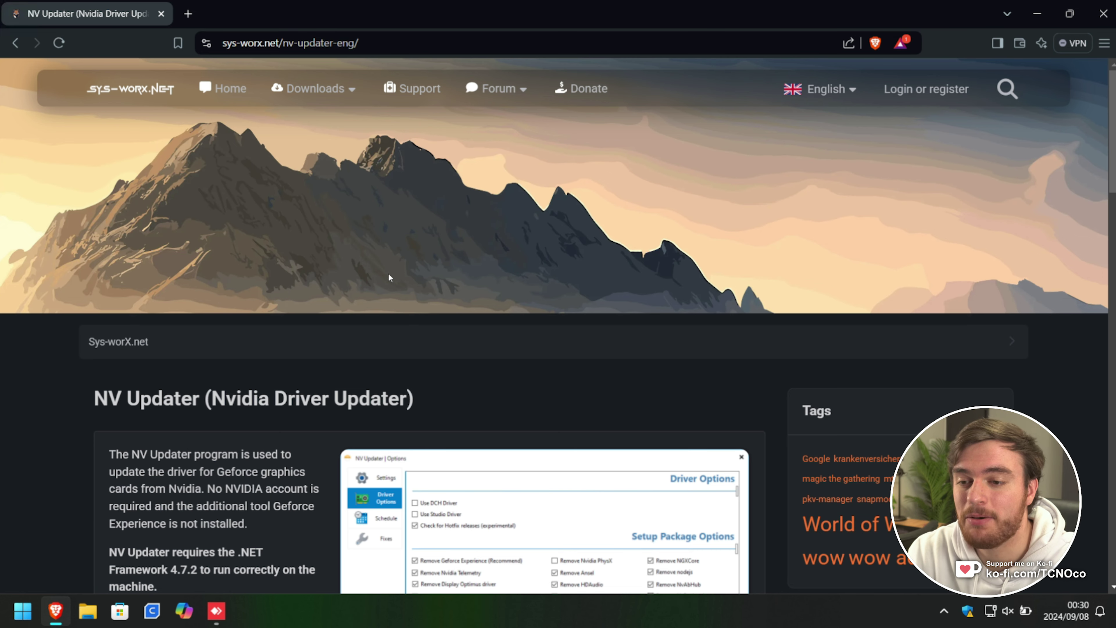
Open the NV Updater filebase page on sys-worx.net
scroll(398, 274, down, 5)
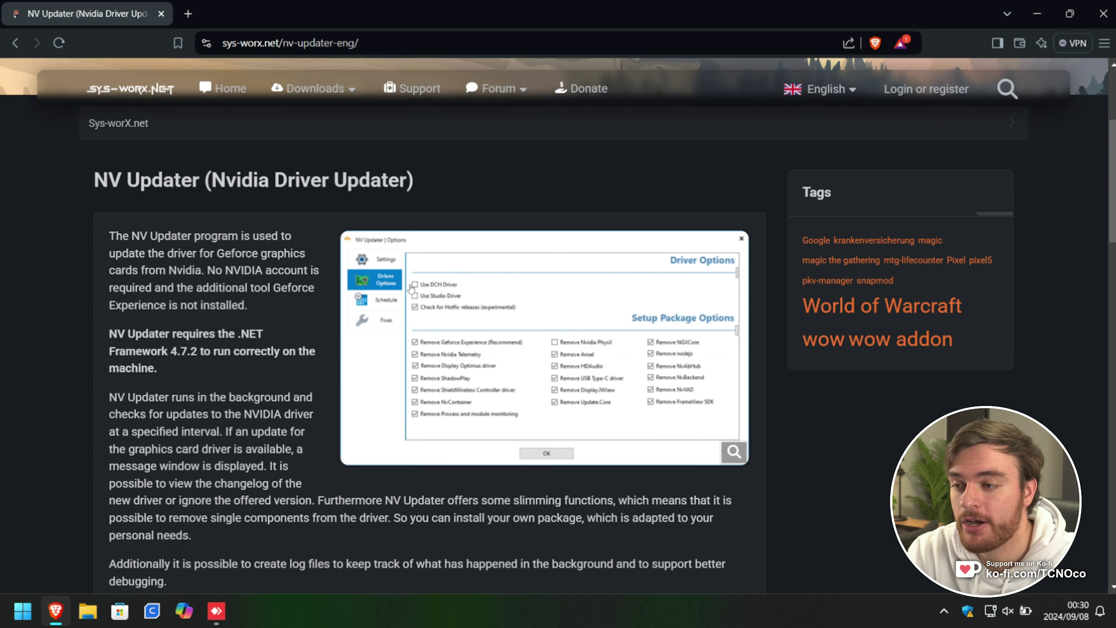
scroll(364, 316, down, 2)
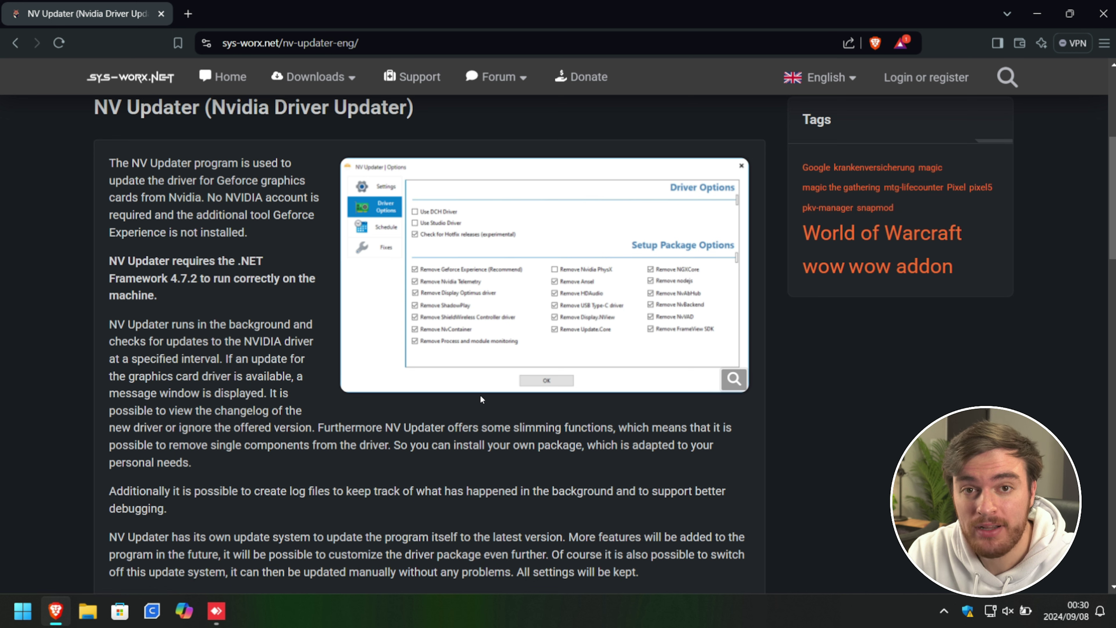
scroll(405, 436, up, 7)
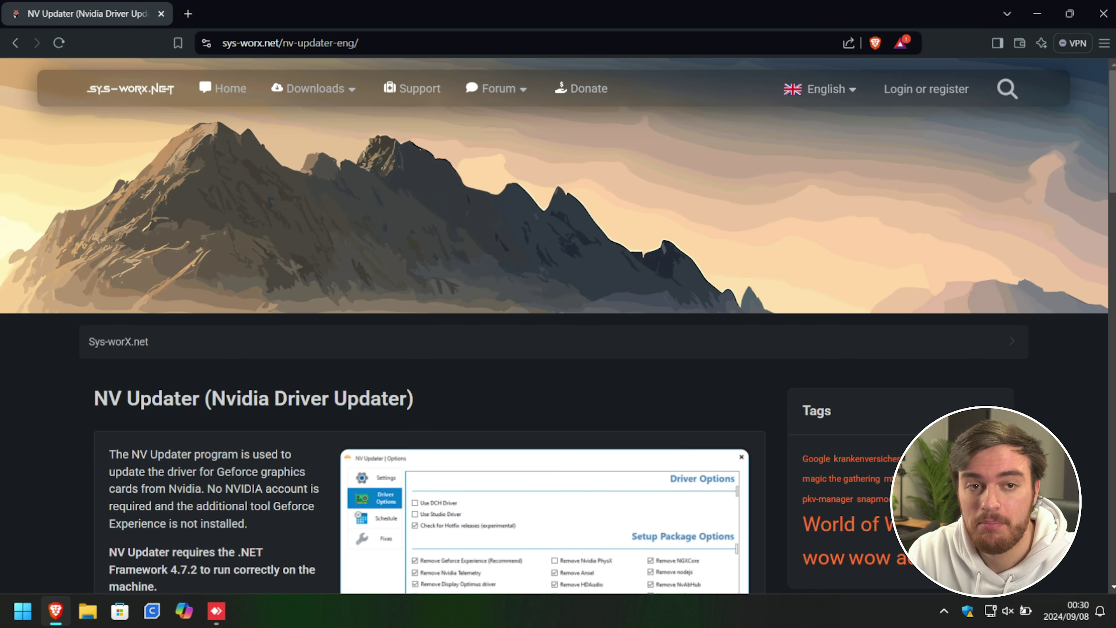
scroll(631, 295, down, 5)
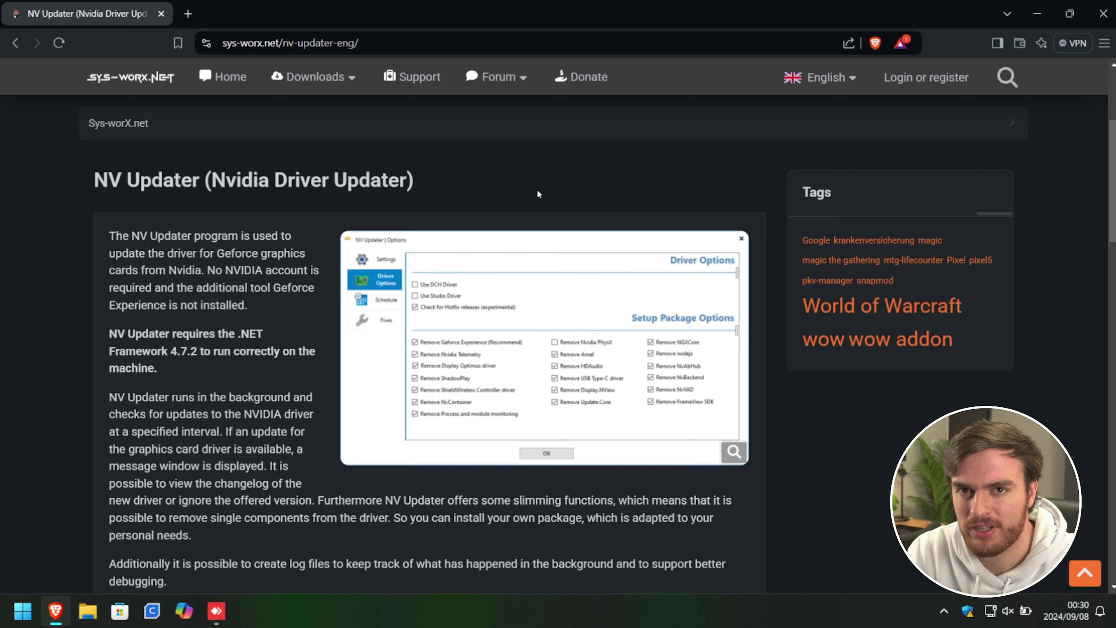
scroll(456, 337, up, 5)
scroll(457, 342, down, 6)
scroll(453, 330, down, 10)
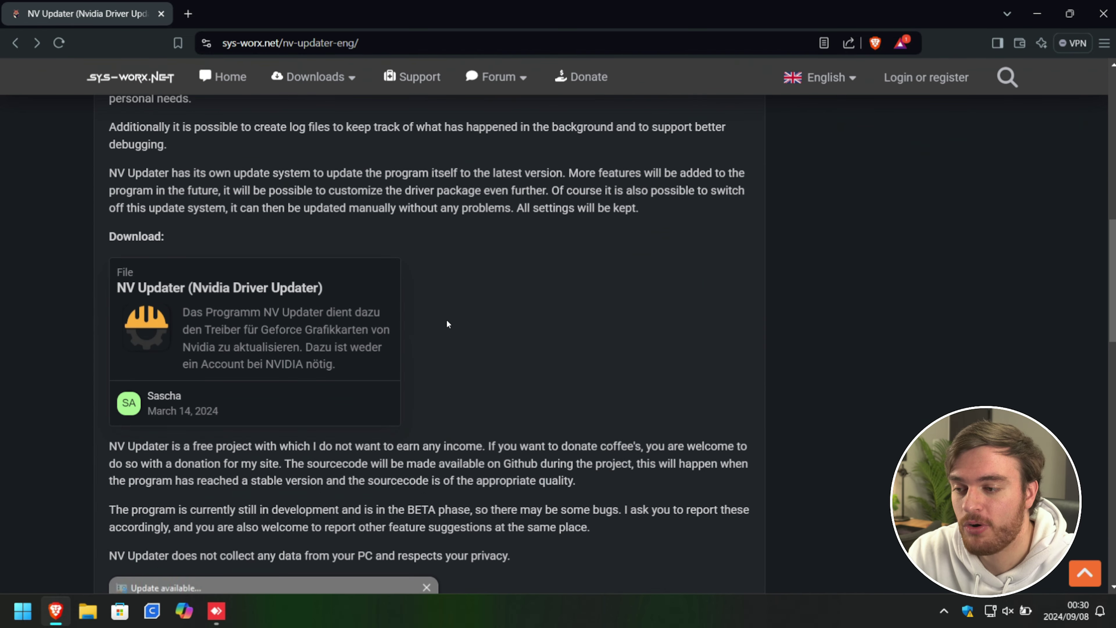
click(243, 228)
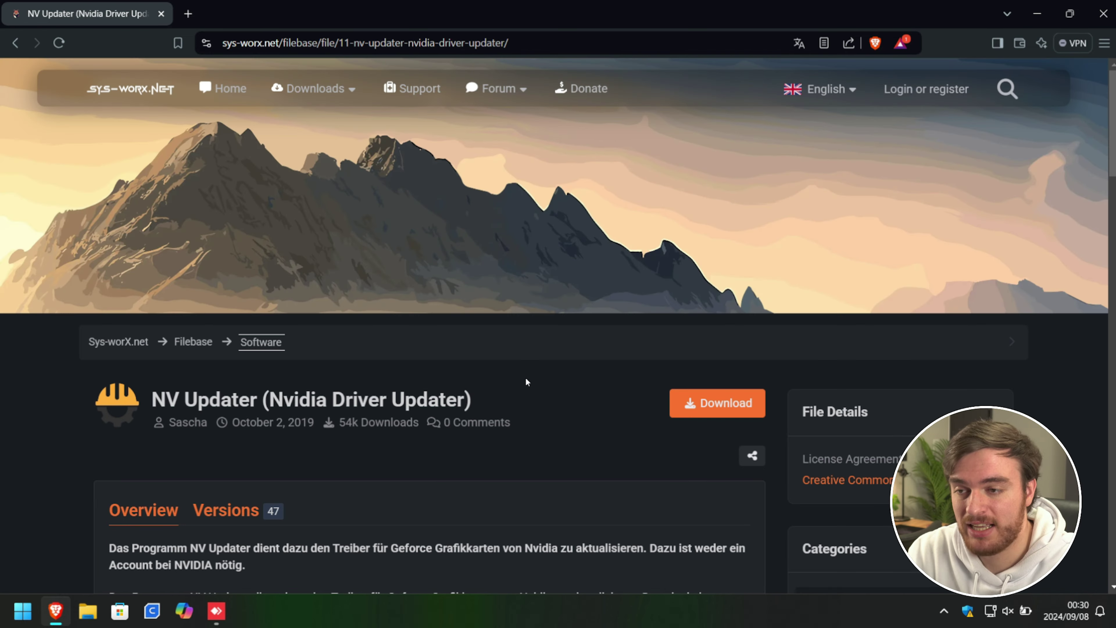
Download the installer nv_updater_setup_0.6.8.0.exe (2.7 MB)
scroll(528, 373, down, 7)
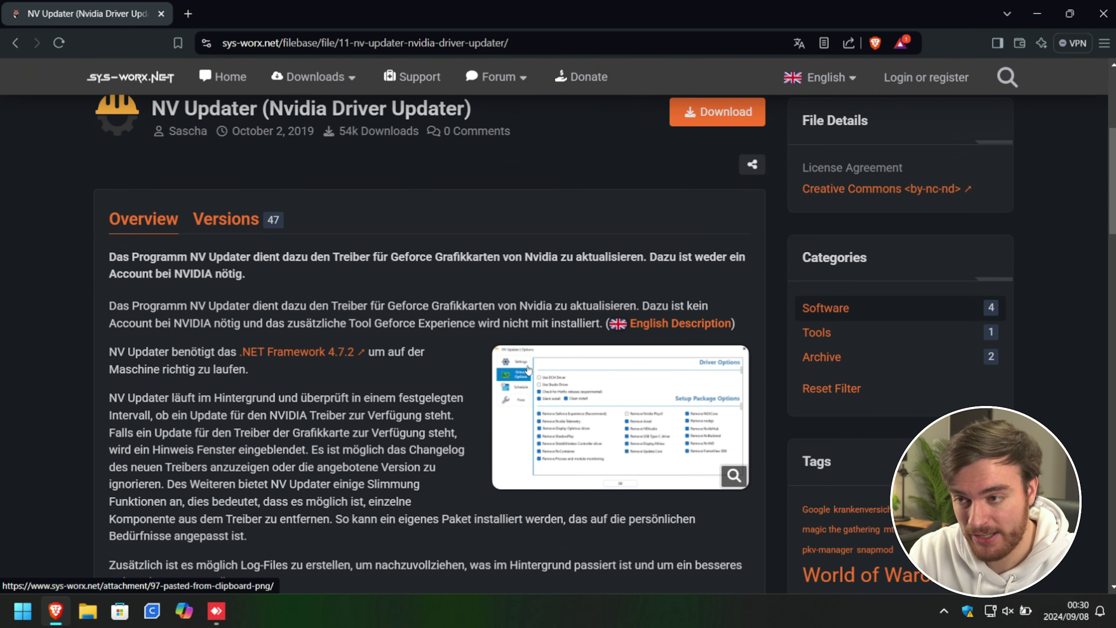
scroll(534, 351, up, 2)
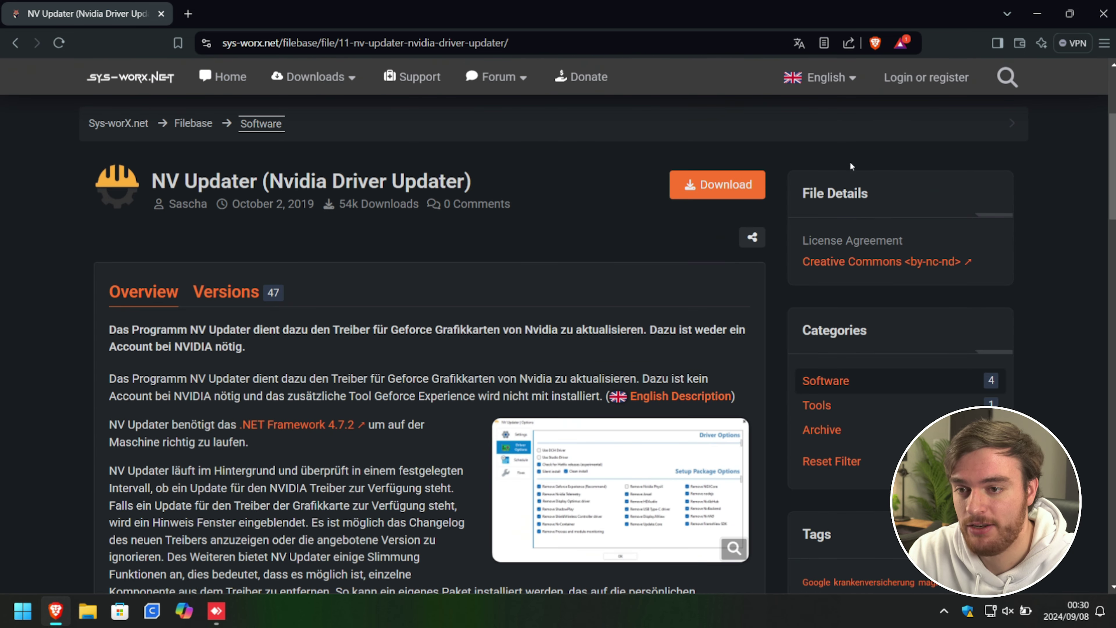
click(719, 190)
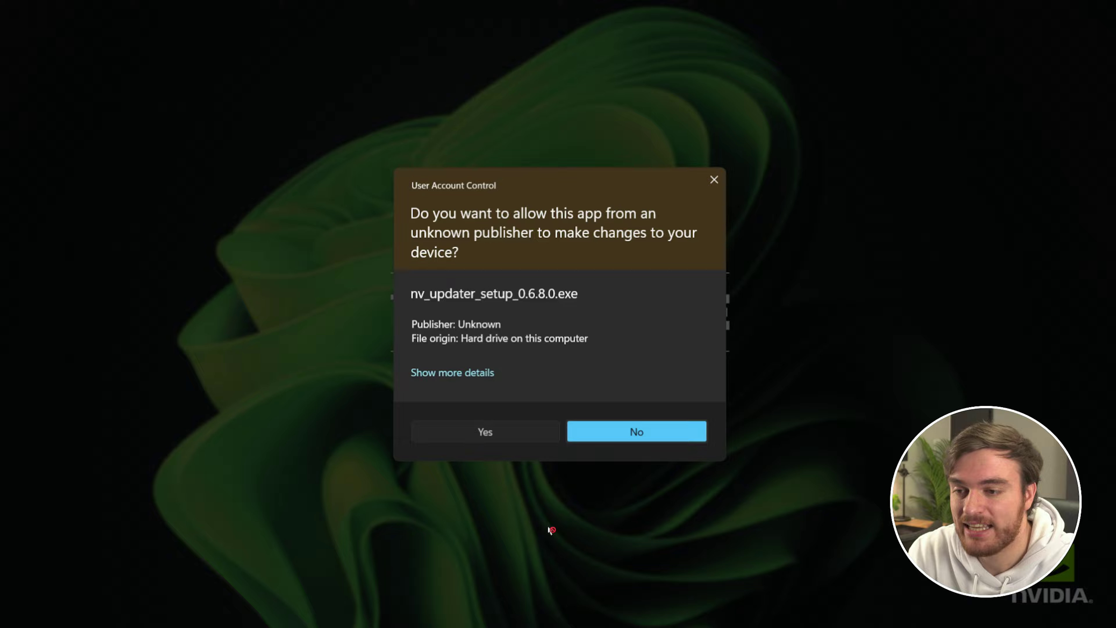
Run the installer, accept the licence and install to C:\Program Files (x86)\NV Updater
click(485, 430)
click(422, 373)
click(636, 418)
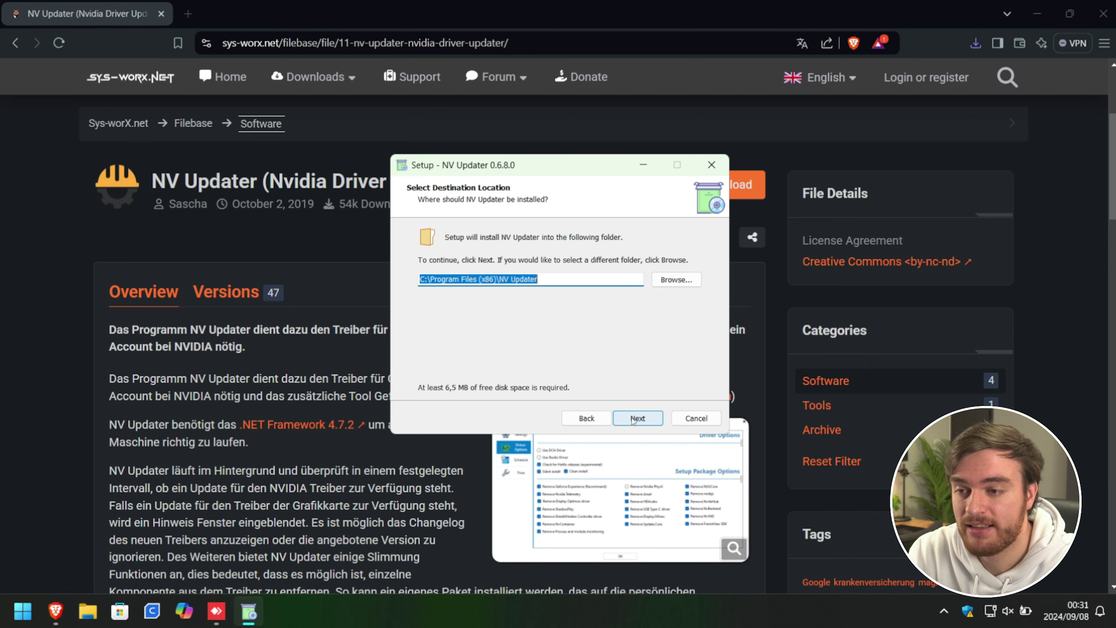
click(635, 418)
click(635, 418)
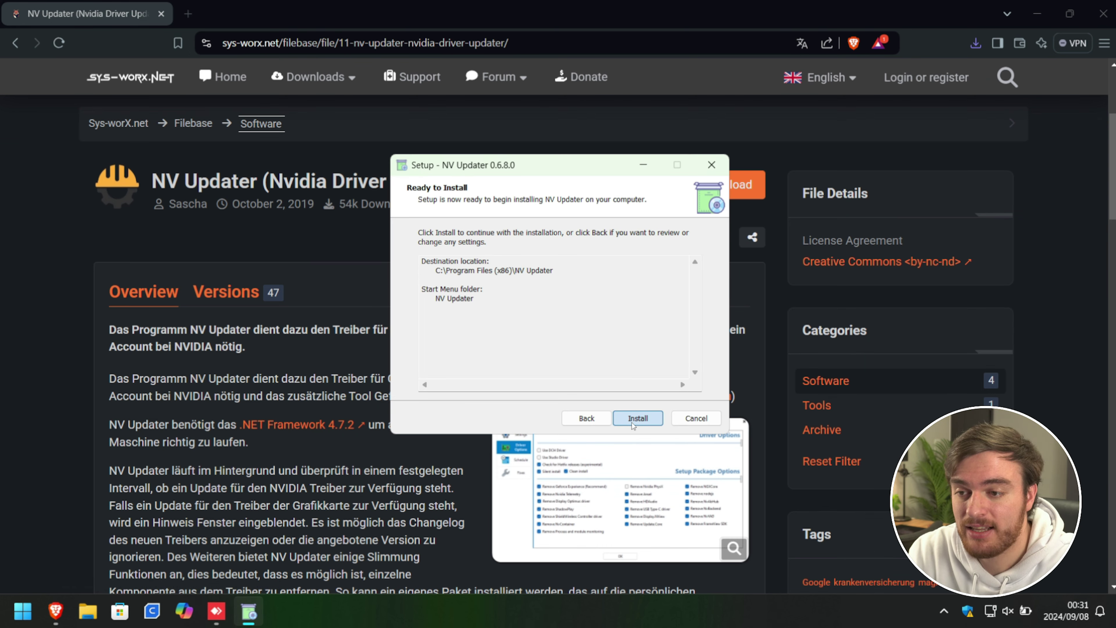
click(633, 420)
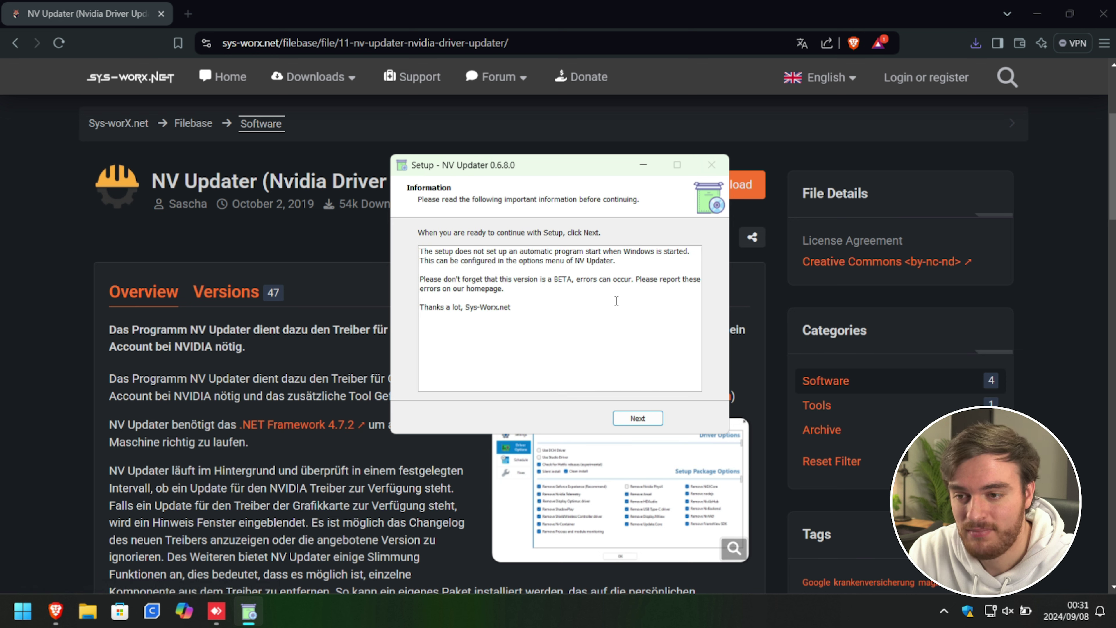
Get past the BETA information page and finish the setup wizard
drag(633, 280, 419, 279)
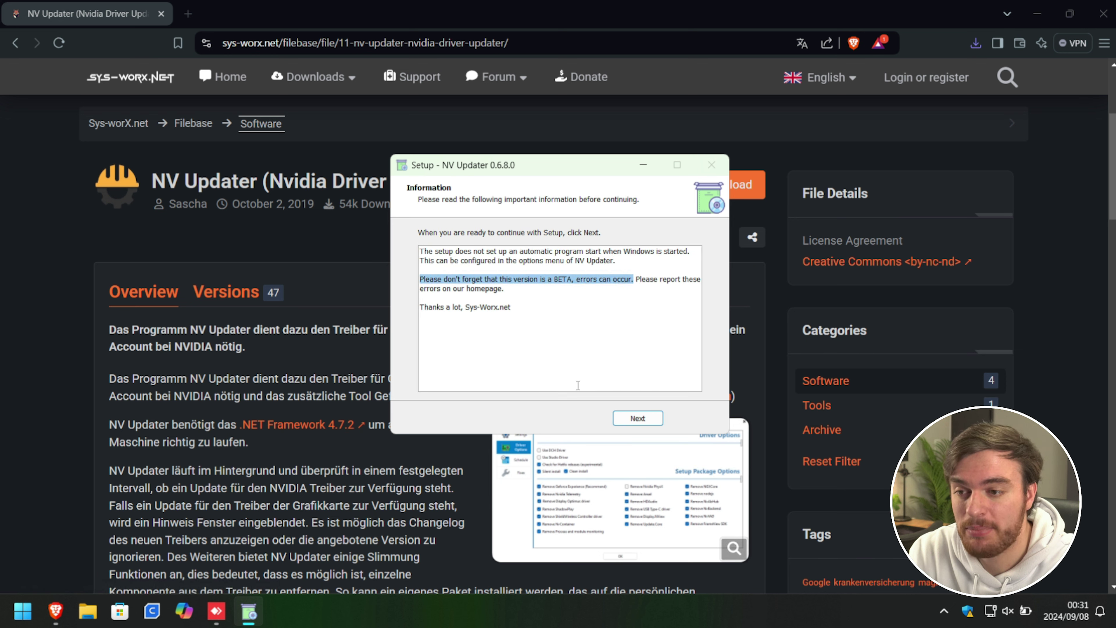
click(651, 420)
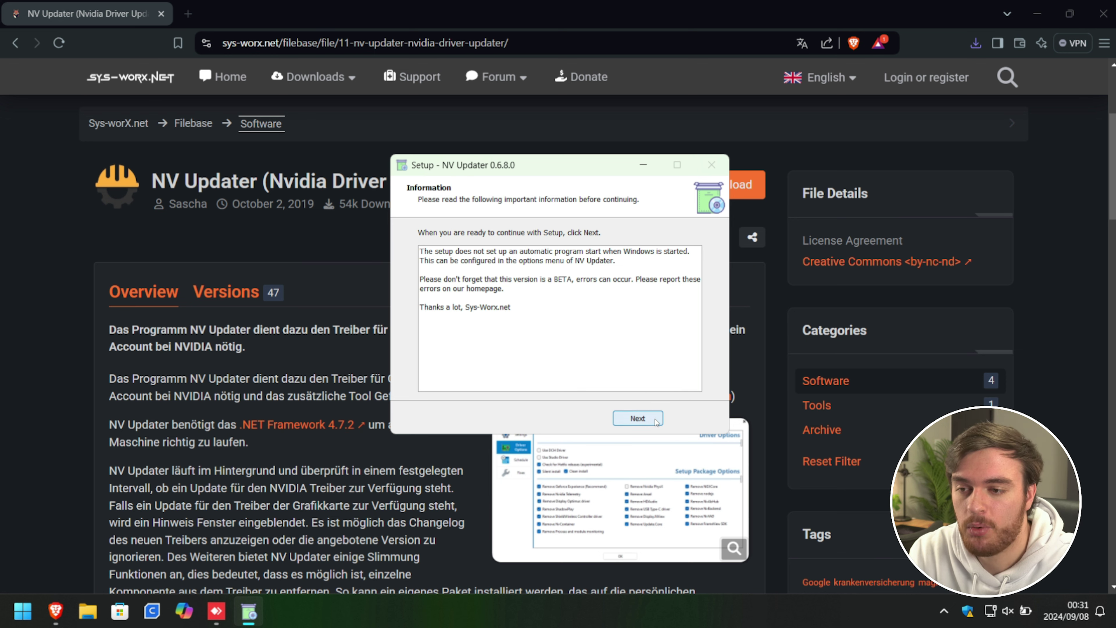
click(656, 421)
click(653, 420)
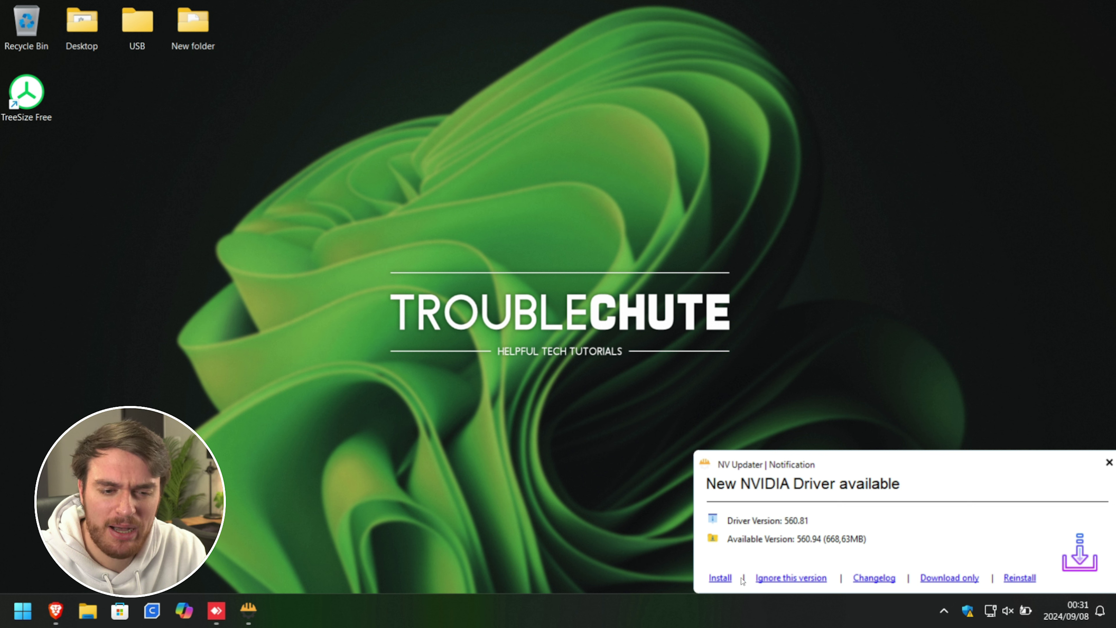
Open NV Updater's Options from its hidden tray icon's menu
click(946, 610)
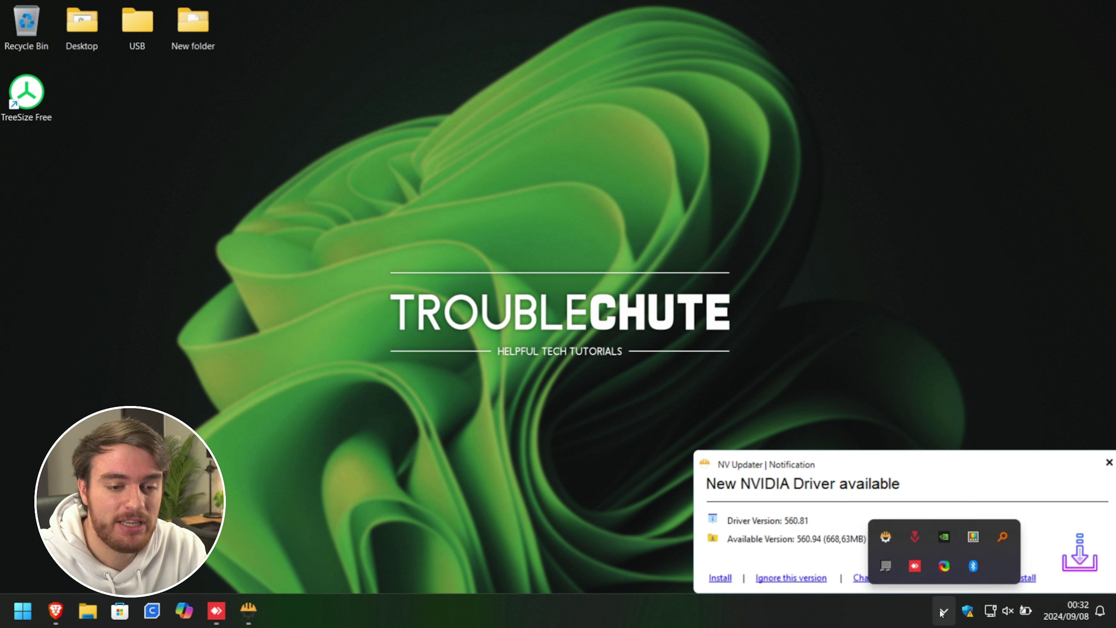
right_click(887, 538)
click(841, 520)
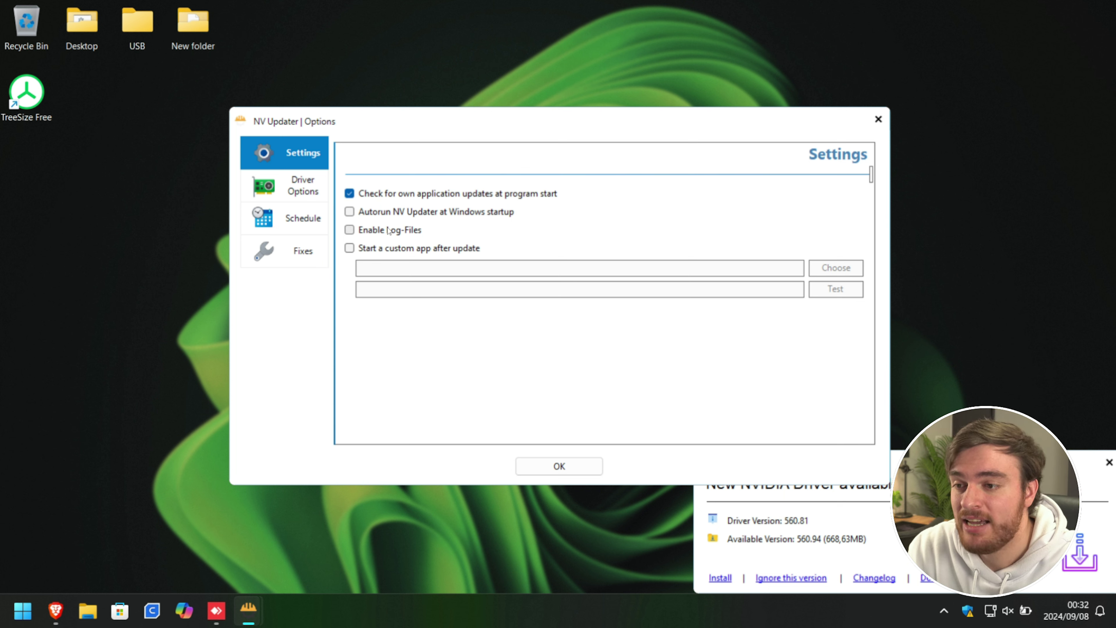
Enable Silent install under Driver Options and save the options with OK
click(303, 192)
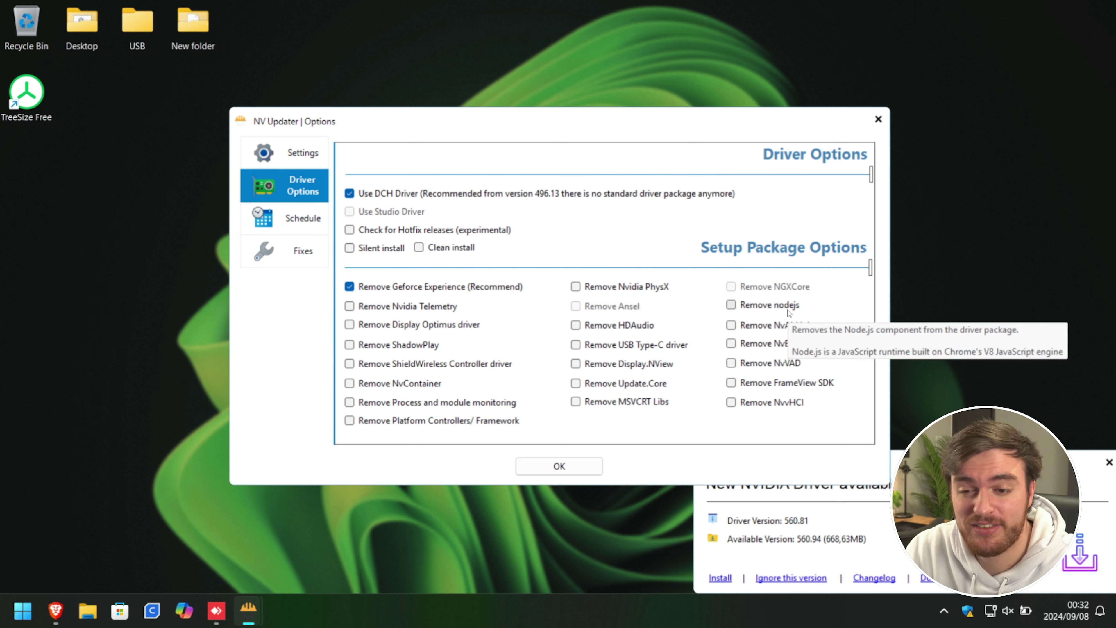
mouse_move(767, 348)
mouse_move(759, 371)
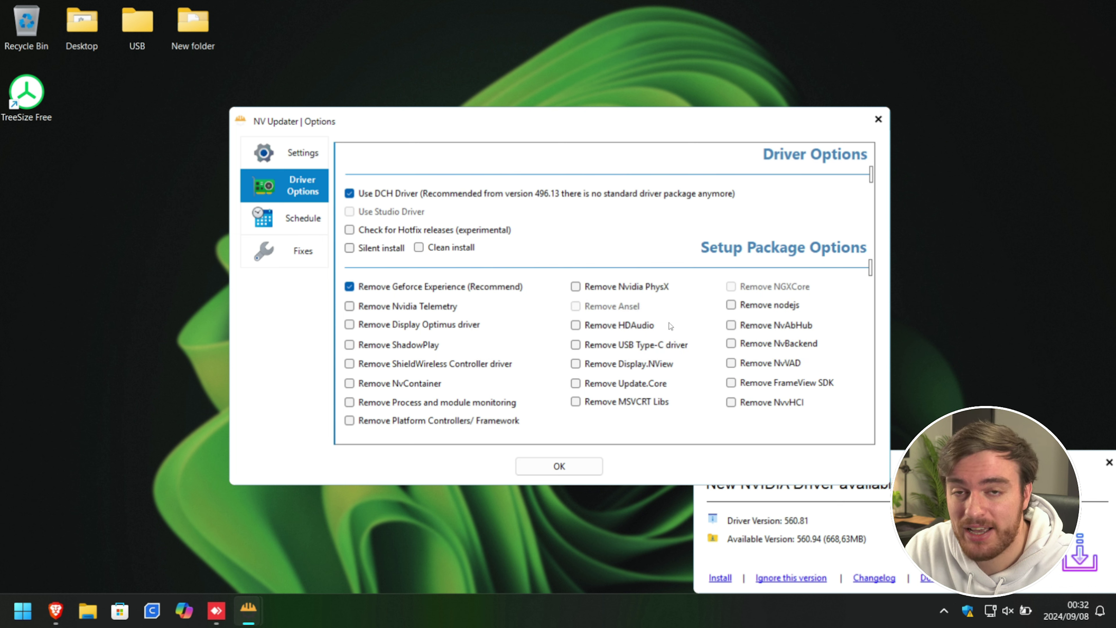
click(367, 254)
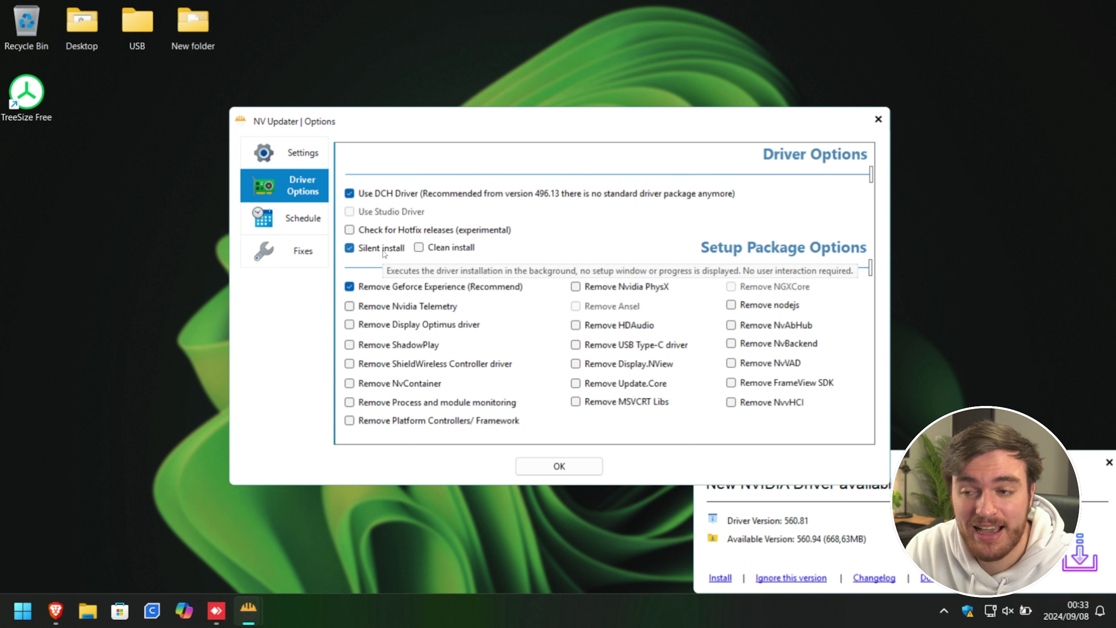
click(575, 466)
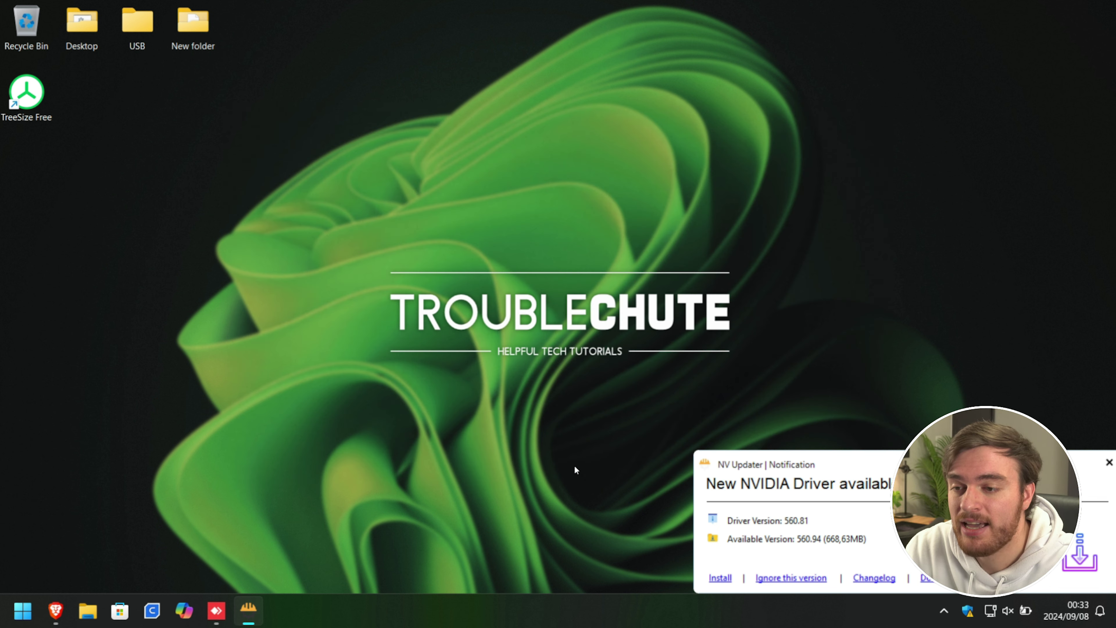
Reopen NV Updater's Options from the tray icon menu
click(942, 611)
right_click(886, 537)
click(791, 504)
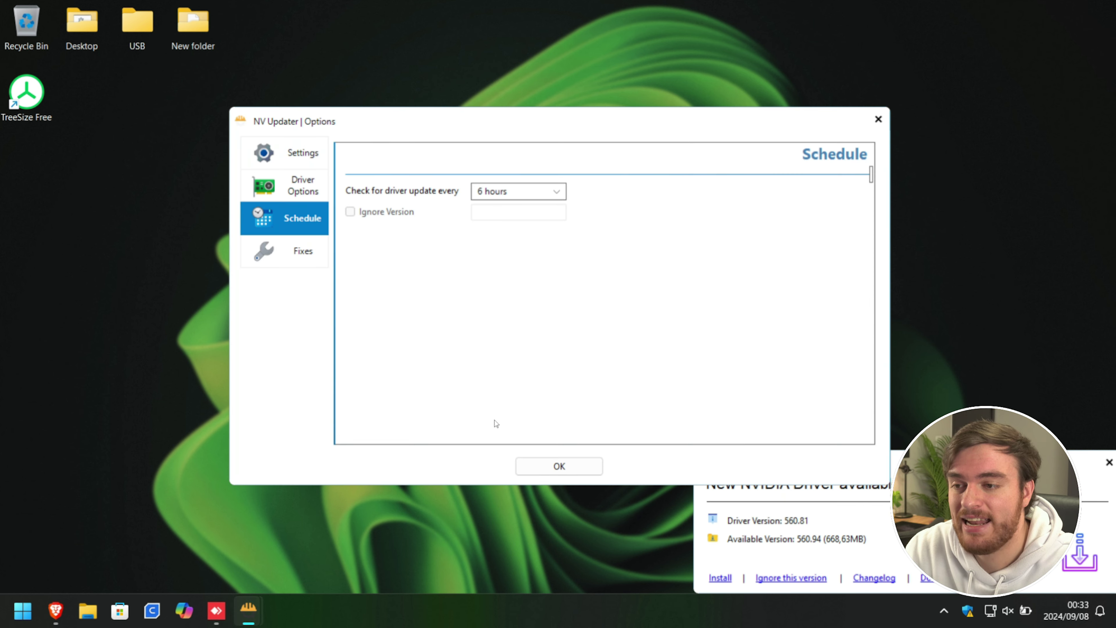
Set the driver-update check interval to 1 day, then view the Fixes page
click(536, 193)
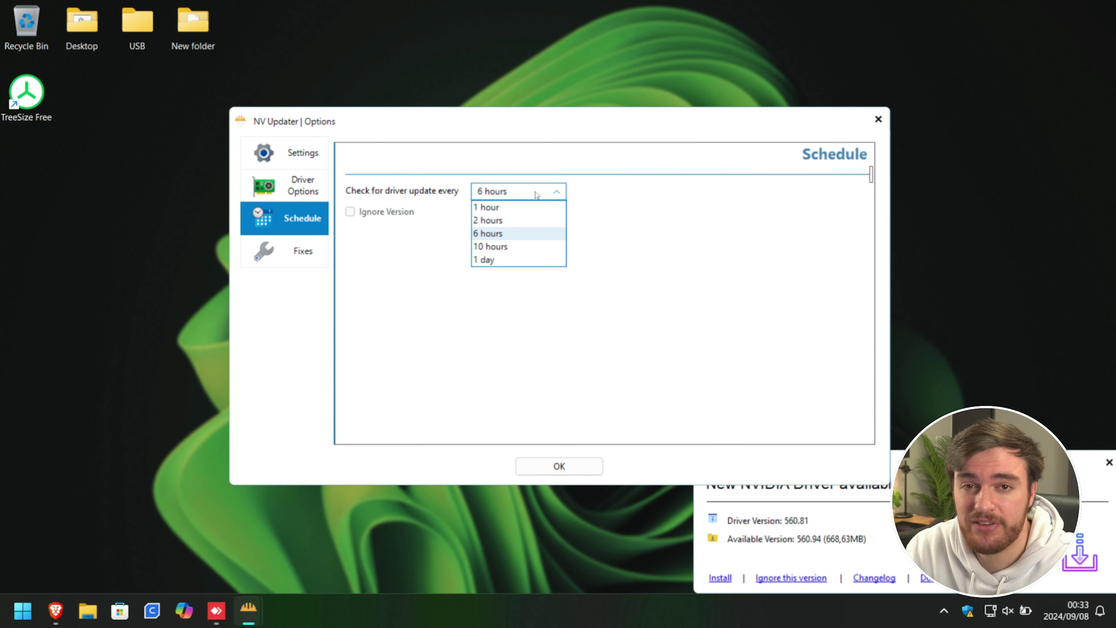
click(525, 260)
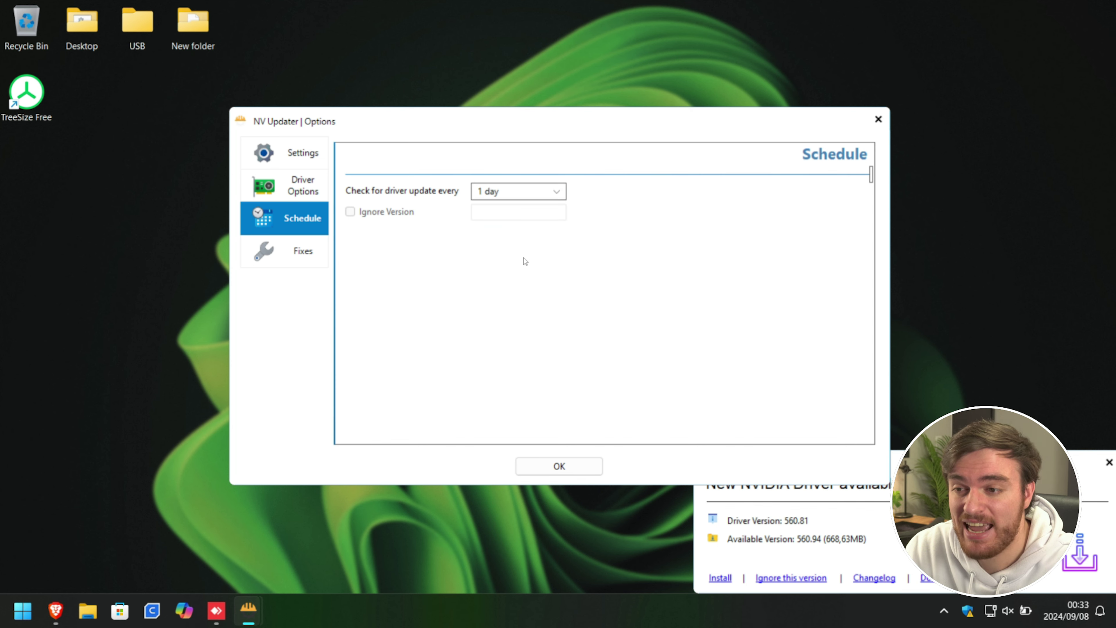
click(553, 194)
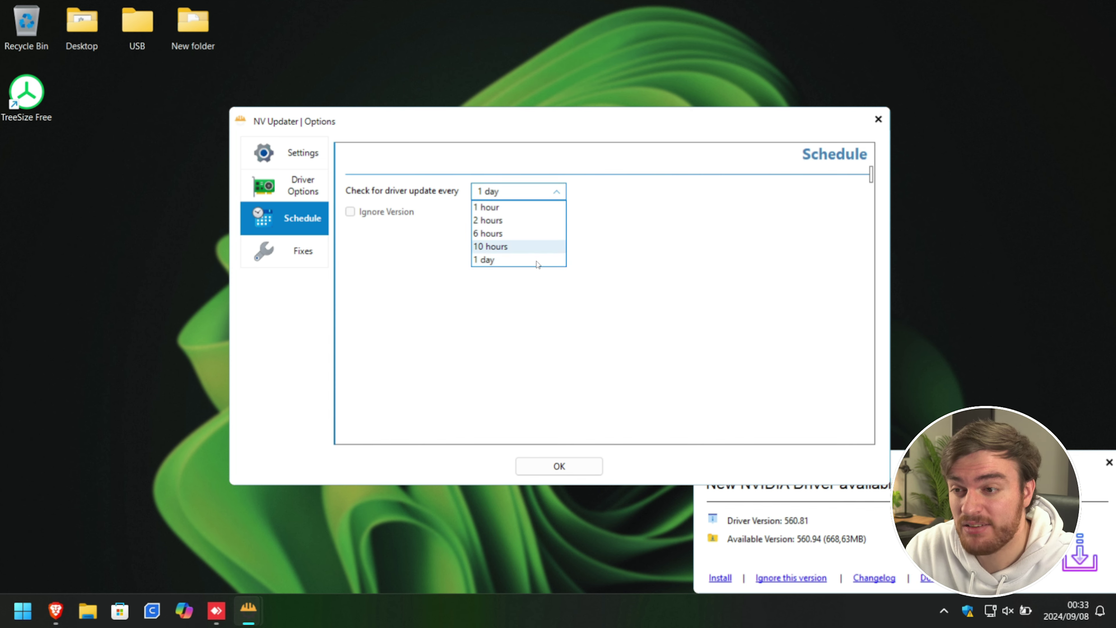
click(509, 279)
click(307, 257)
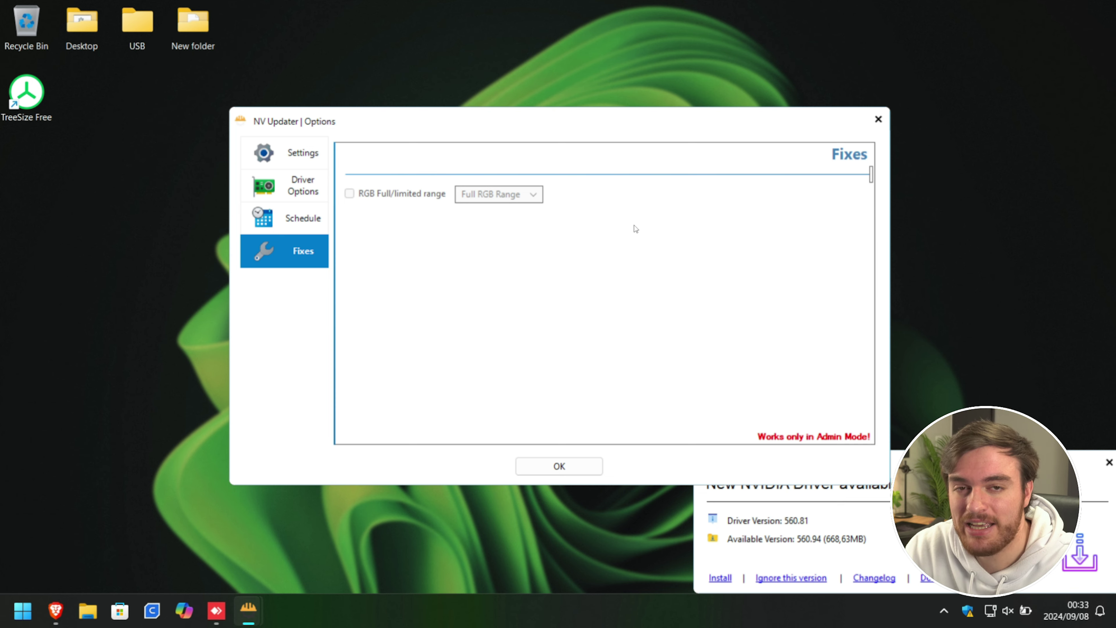
Go from the Fixes page back to Driver Options
click(294, 192)
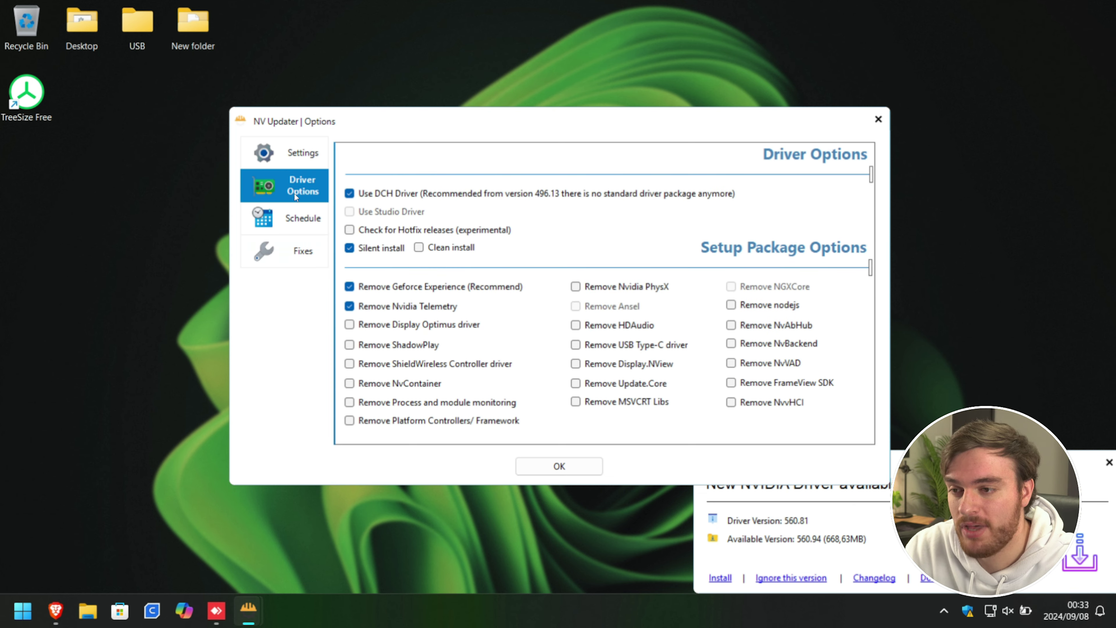
Tick Remove ShadowPlay in Driver Options and save with OK
click(422, 348)
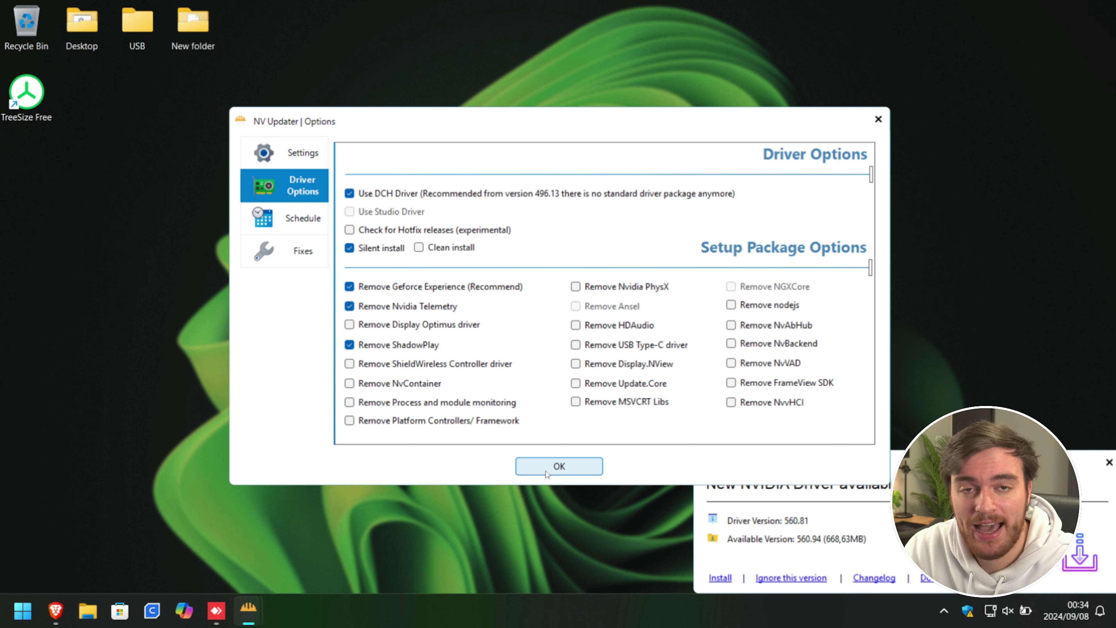
click(564, 469)
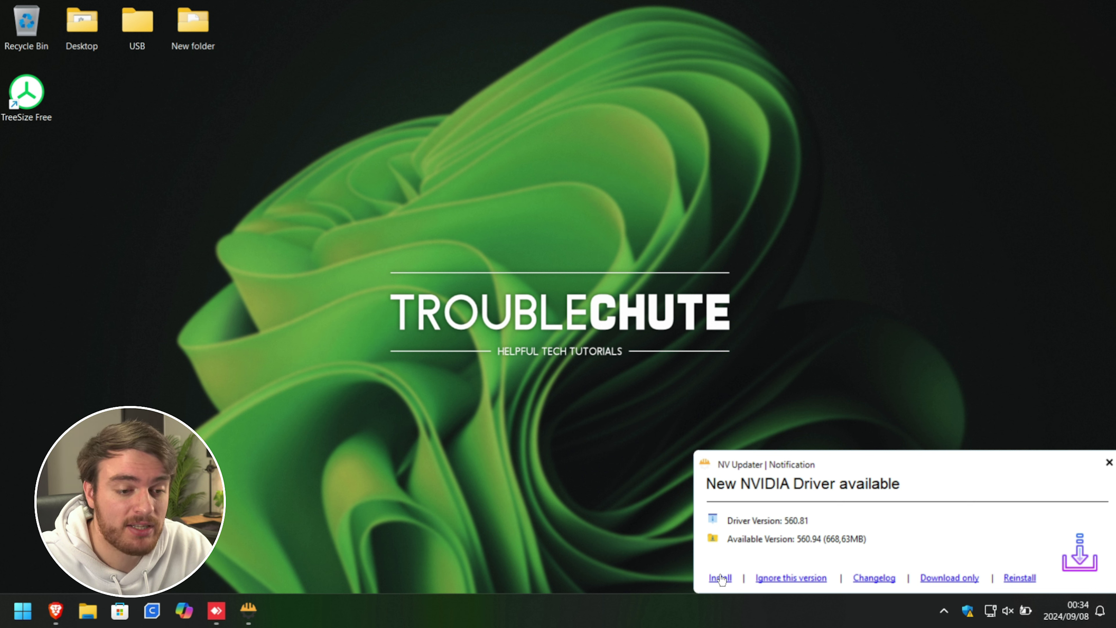
Start the 560.94 driver download and install from the NV Updater notification
click(722, 578)
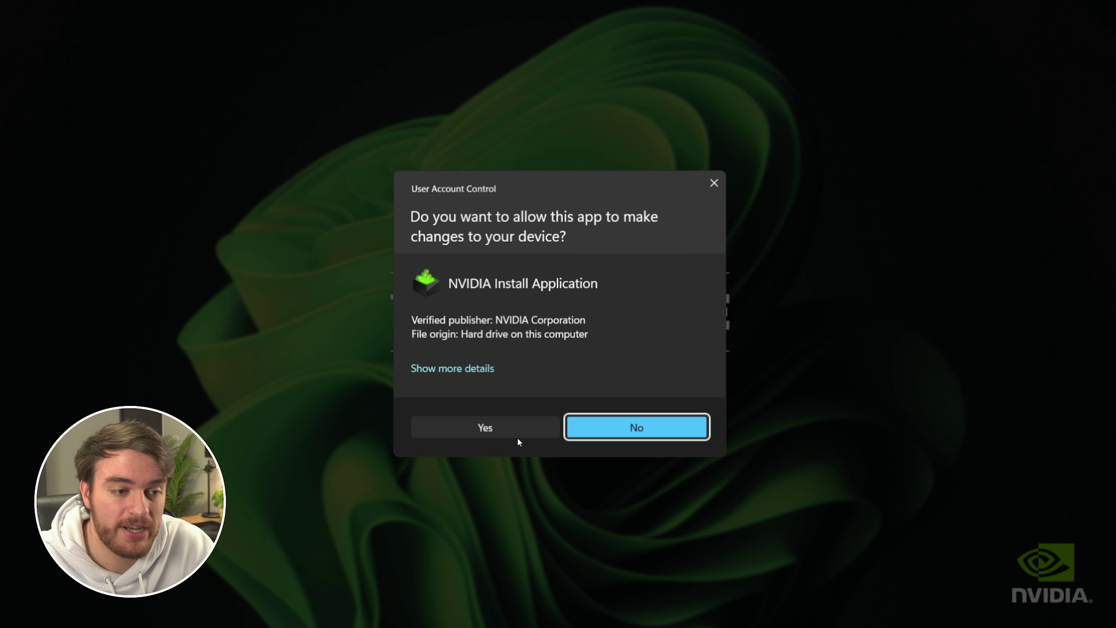
Approve the NVIDIA installer and run the Express install of driver 560.94
click(518, 437)
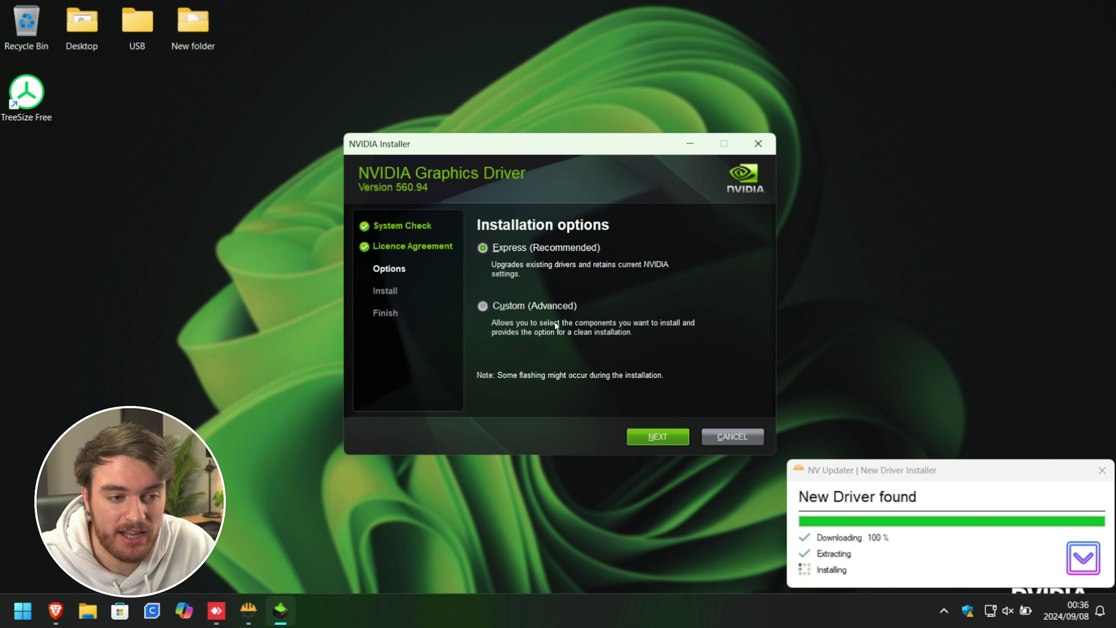
click(658, 436)
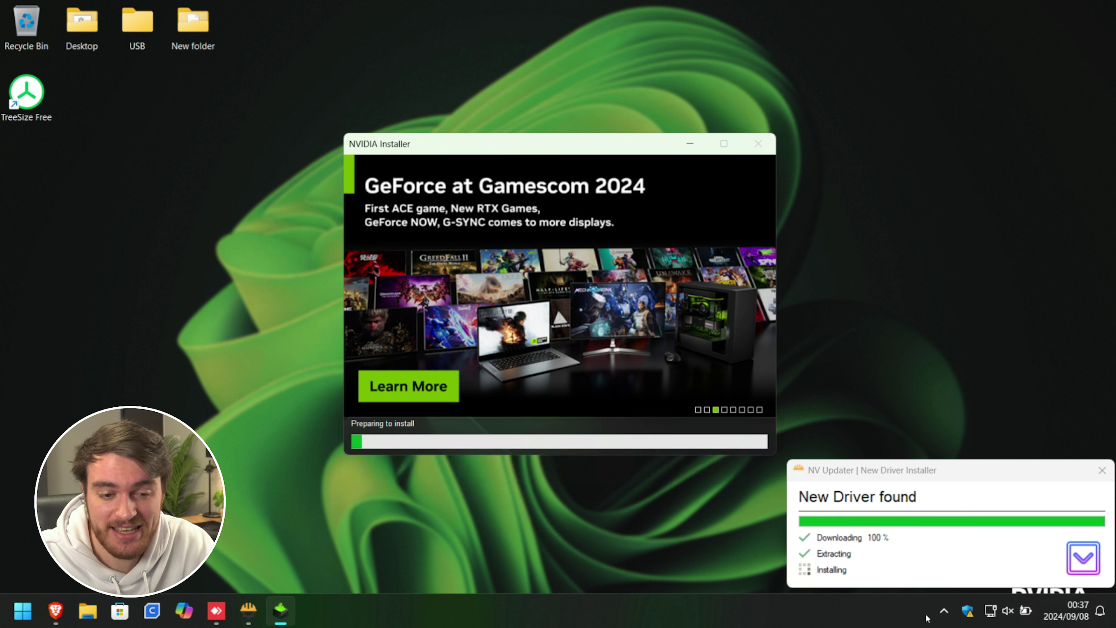
click(944, 610)
right_click(887, 536)
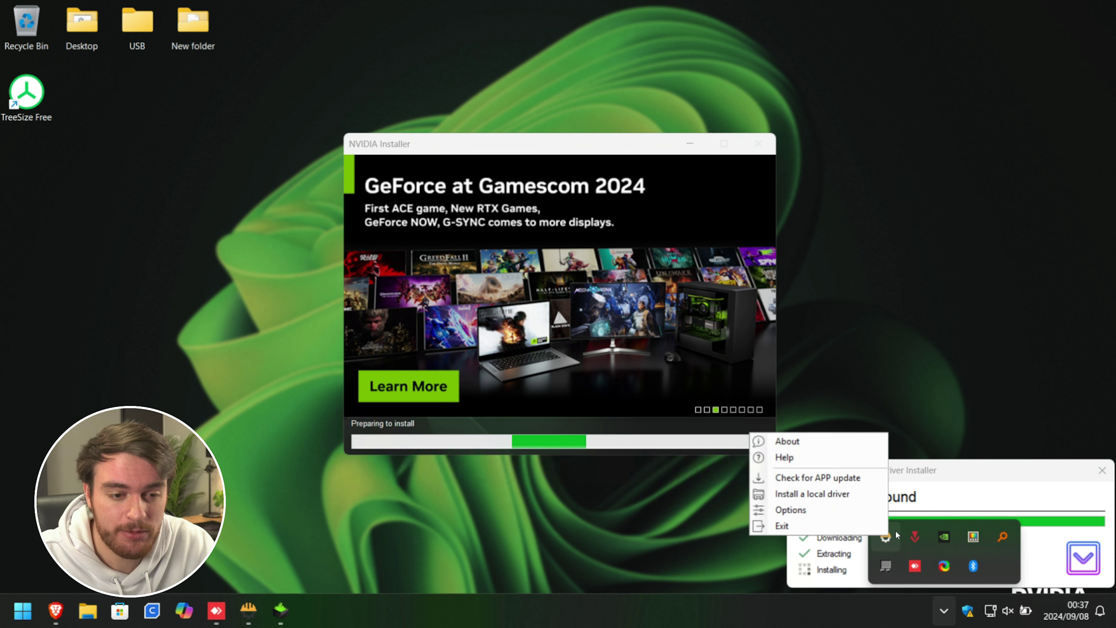
click(845, 478)
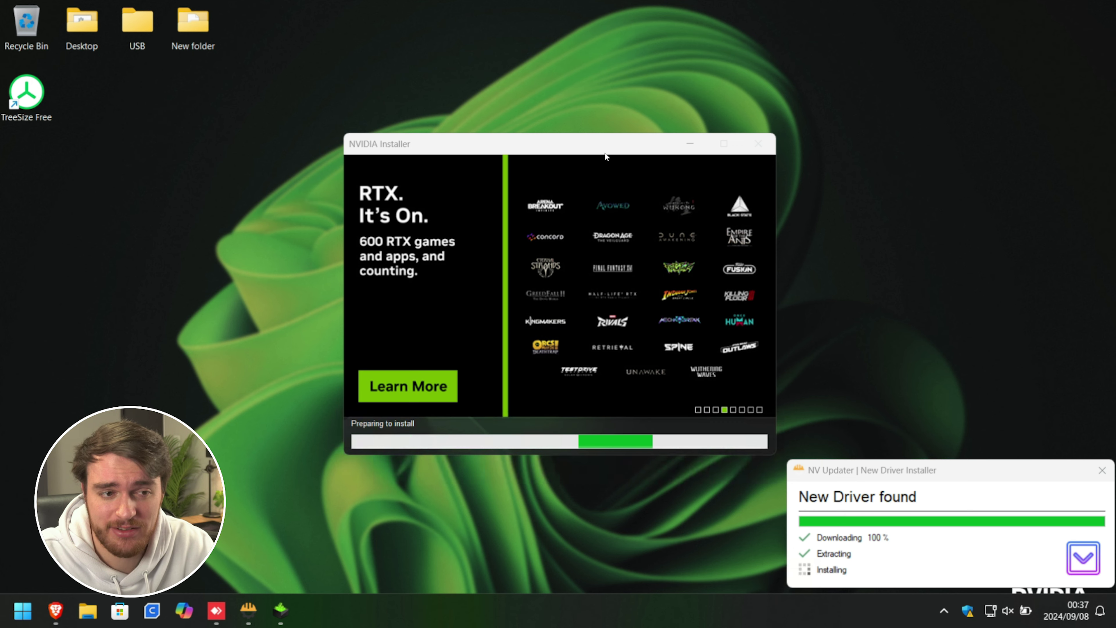
drag(665, 134, 673, 133)
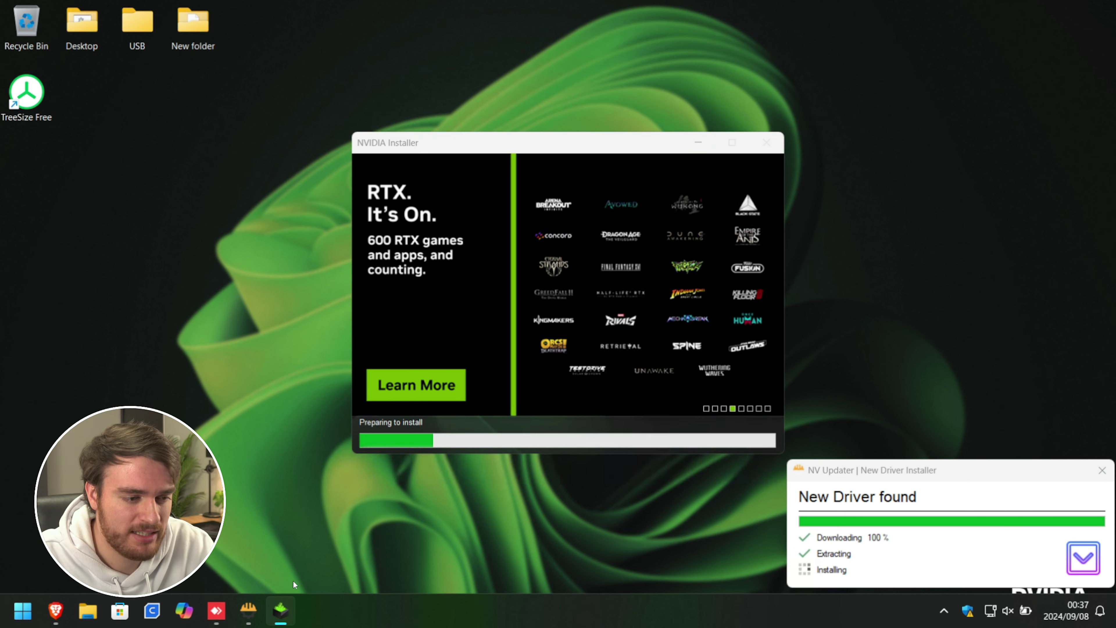
Close the NVIDIA installer and find its process in Task Manager
right_click(274, 596)
click(283, 573)
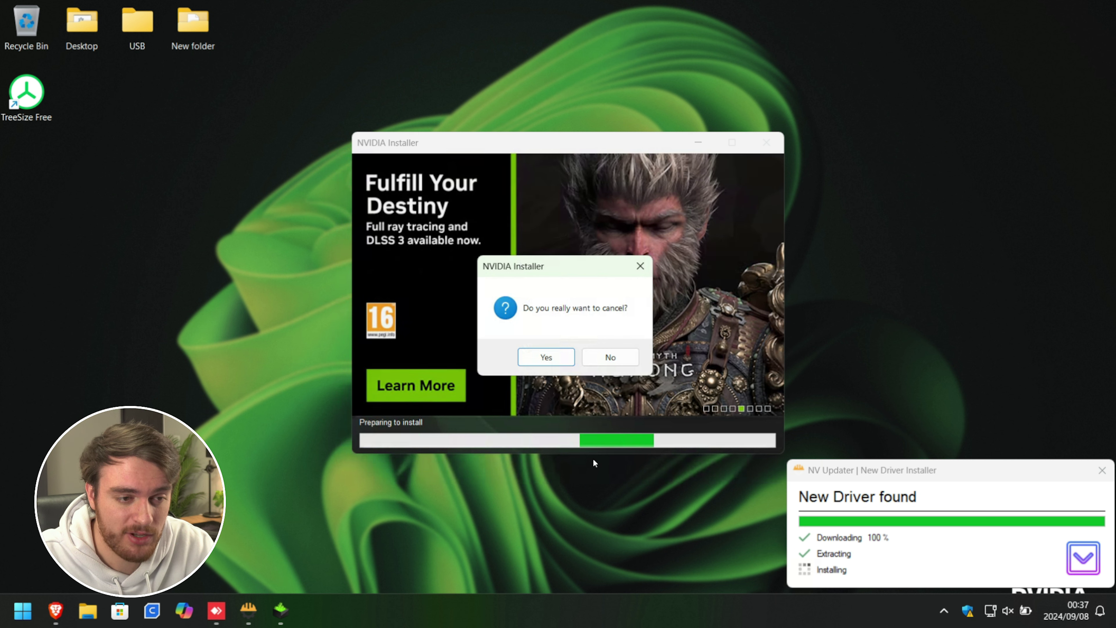
click(608, 357)
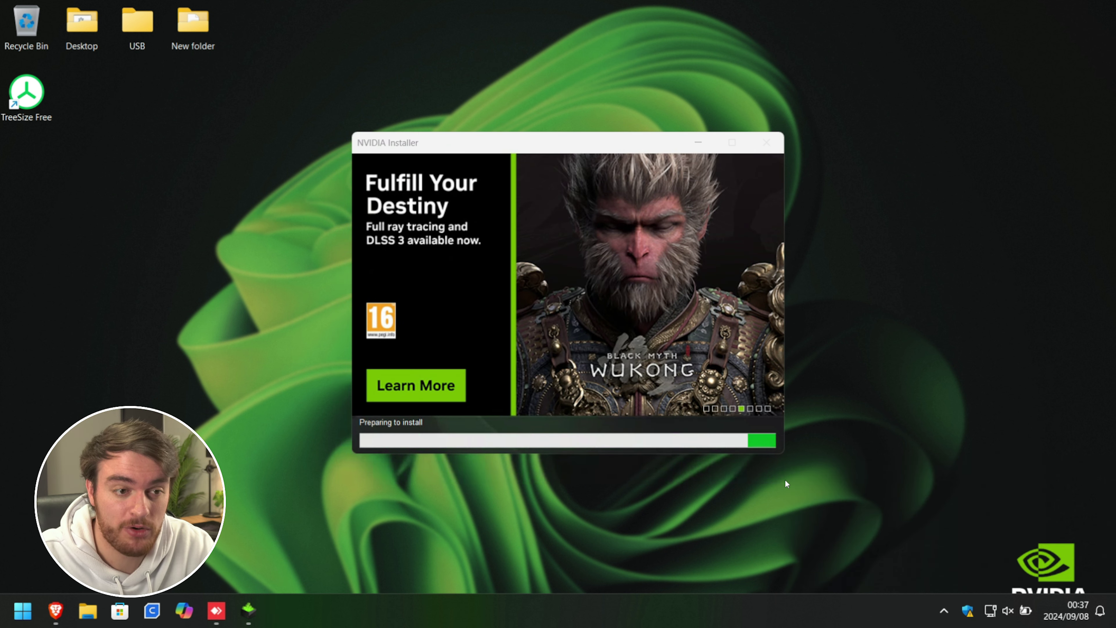
key(ctrl+shift+Escape)
right_click(584, 272)
End the NVIDIA Install Application process and exit NV Updater
click(631, 284)
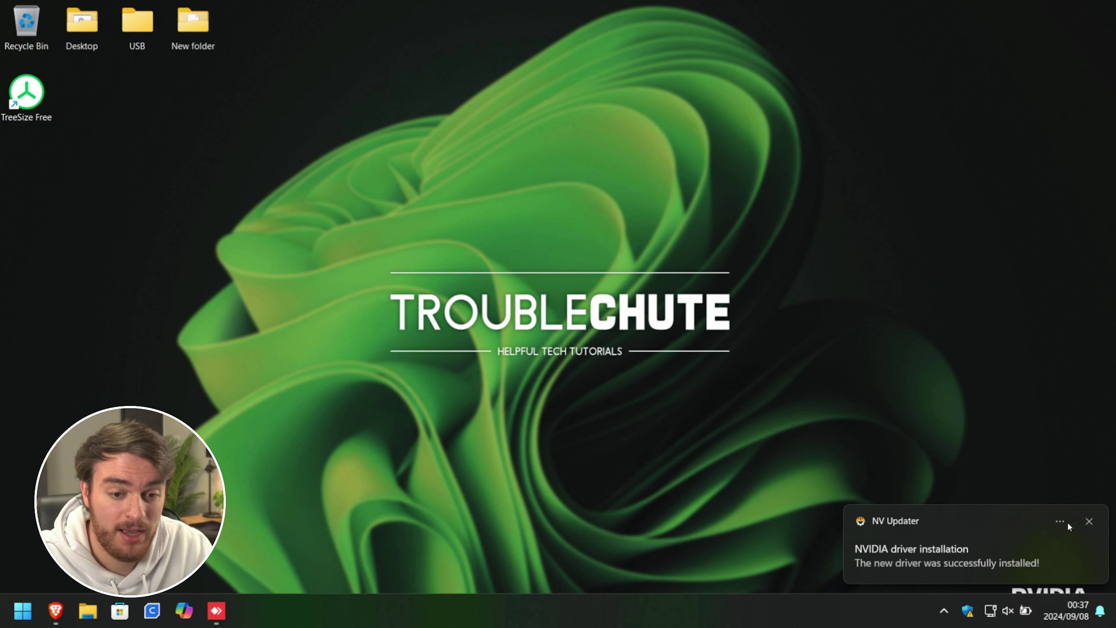
click(1089, 522)
click(944, 611)
right_click(887, 538)
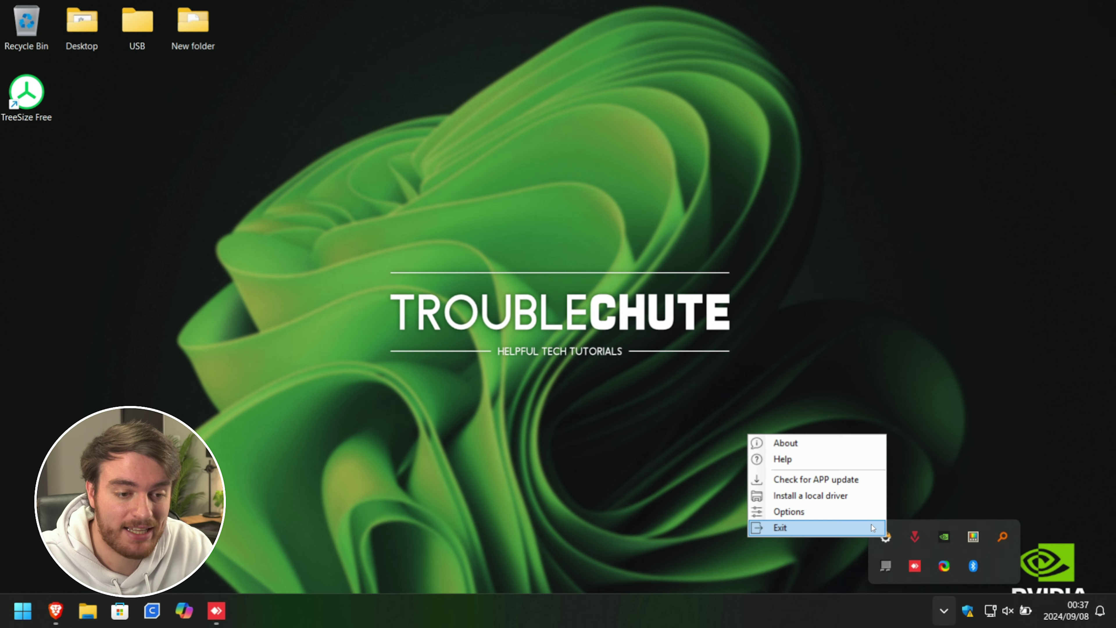
click(871, 525)
Relaunch NV Updater and reinstall driver 560.94 silently, approving the UAC prompt
key(super)
key(Num_Lock)
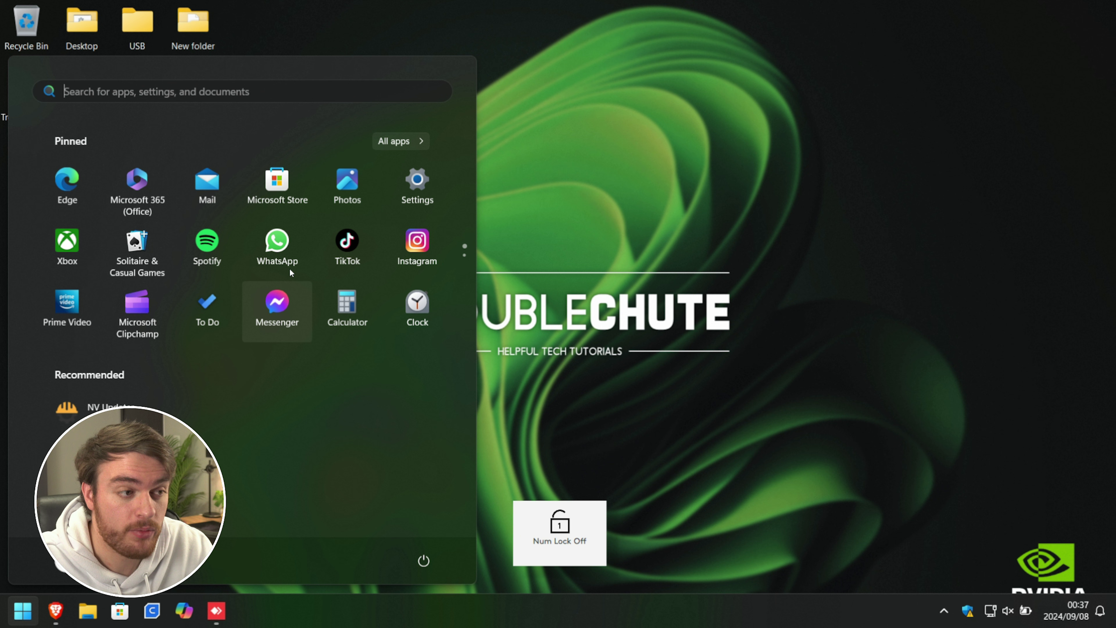
key(super)
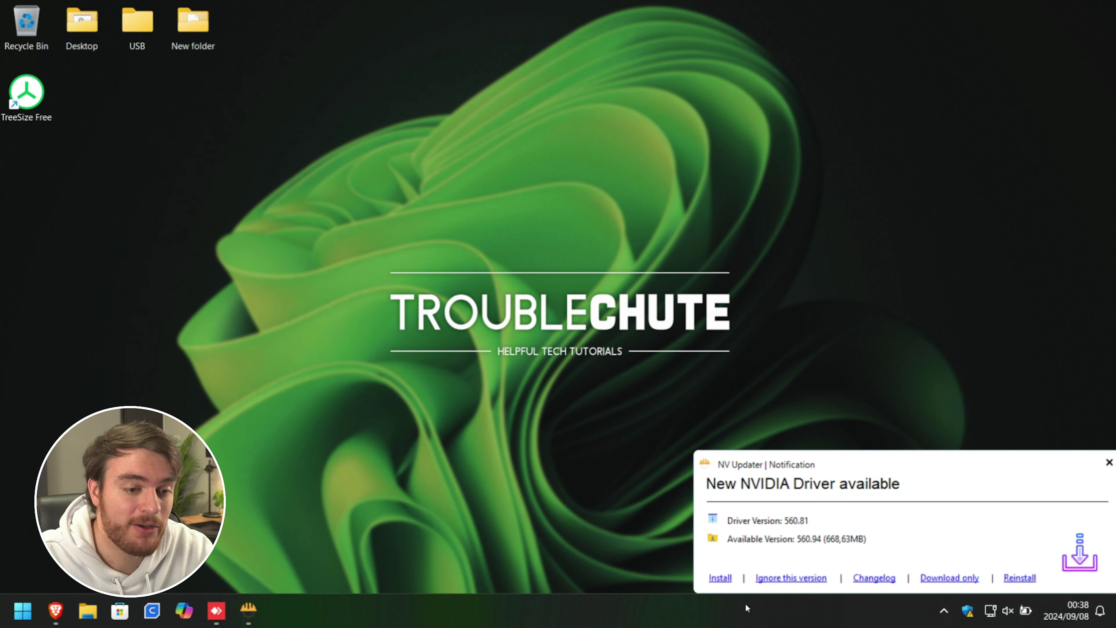
click(719, 578)
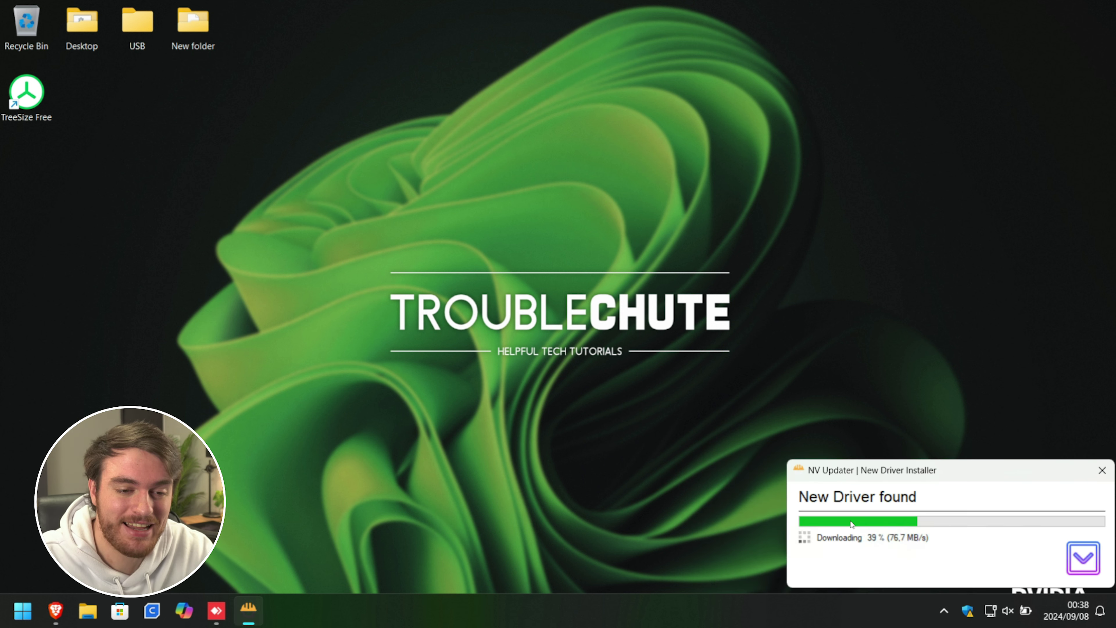
click(973, 430)
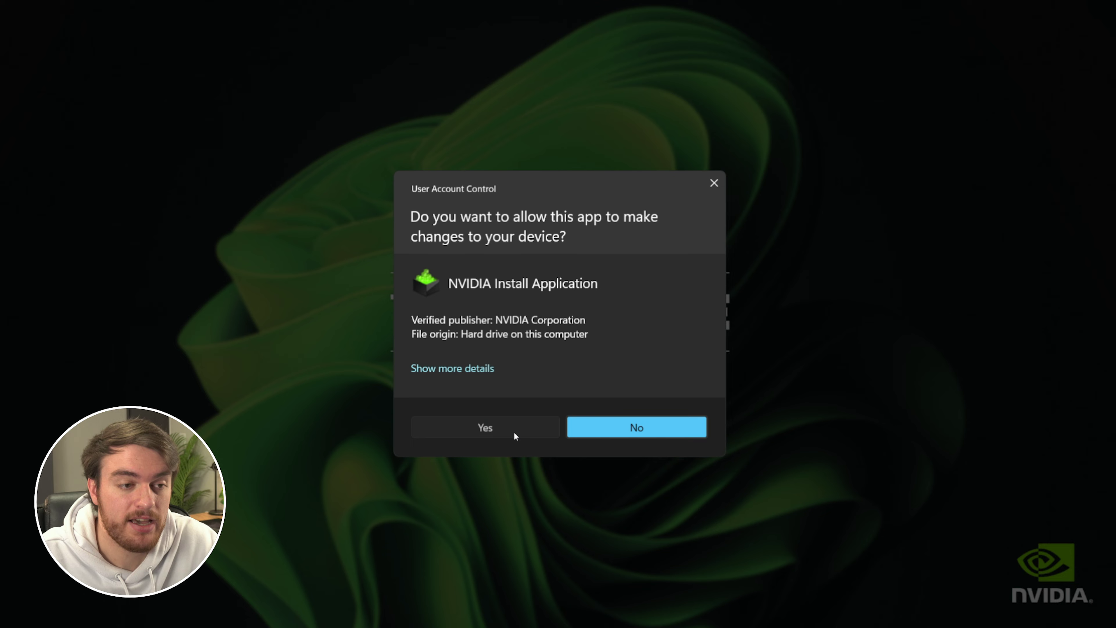
click(509, 433)
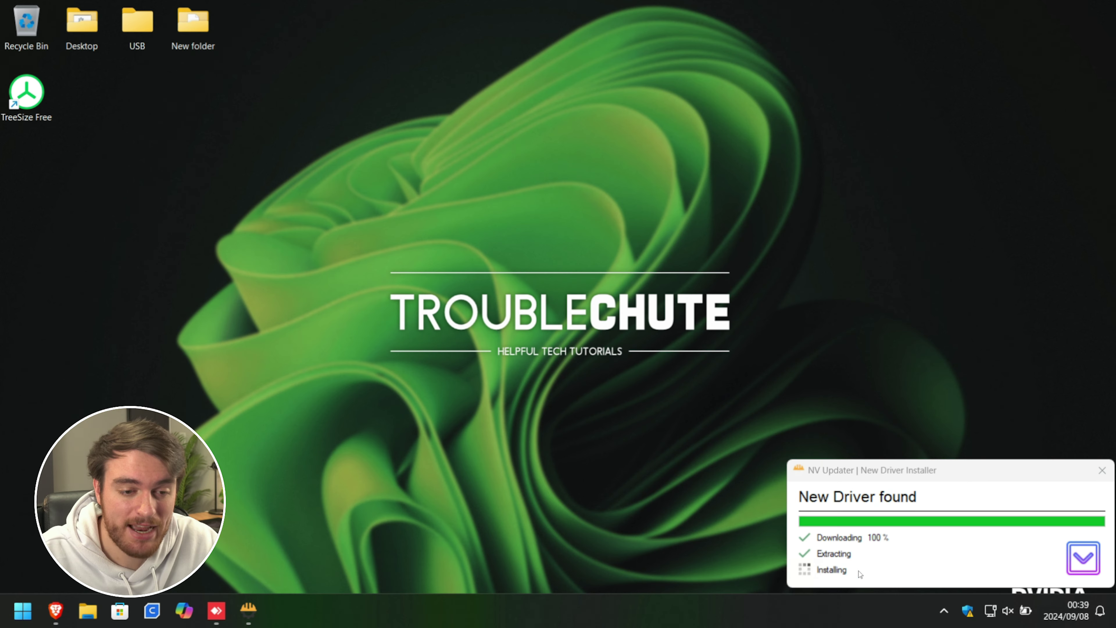
click(944, 611)
click(944, 610)
Sort Task Manager by CPU, confirm NVIDIA Install Application is running, then minimise it
right_click(900, 603)
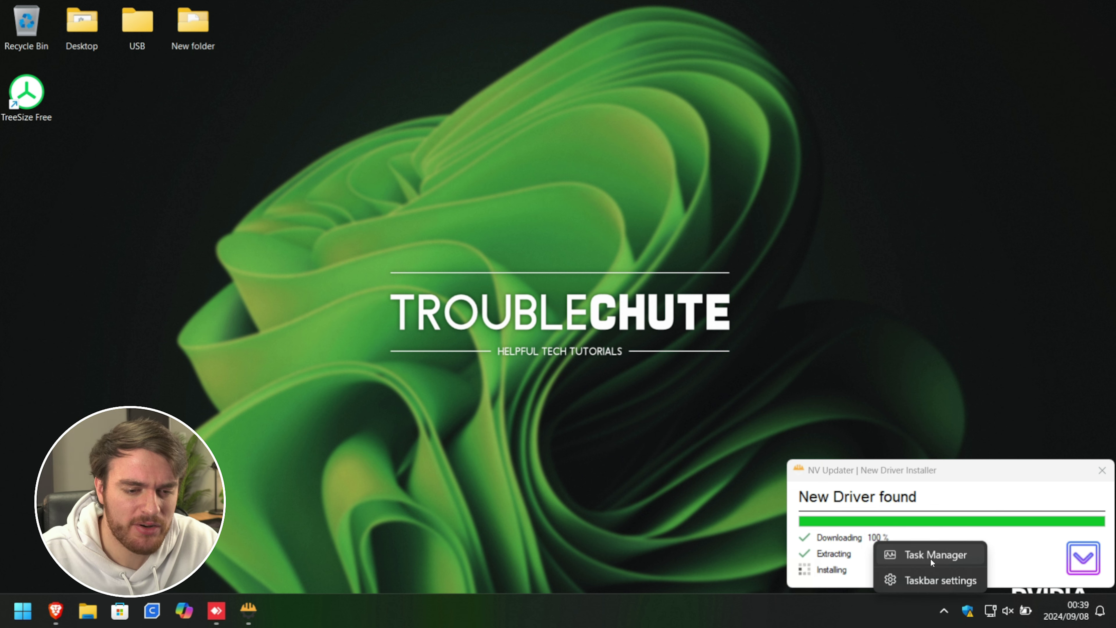
click(931, 558)
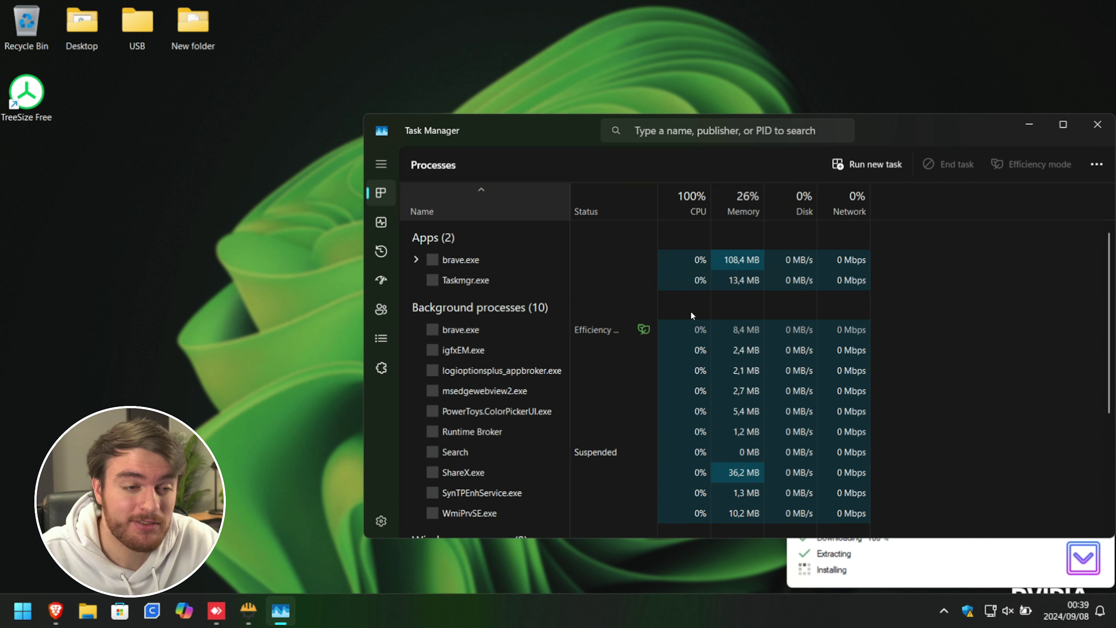
click(696, 203)
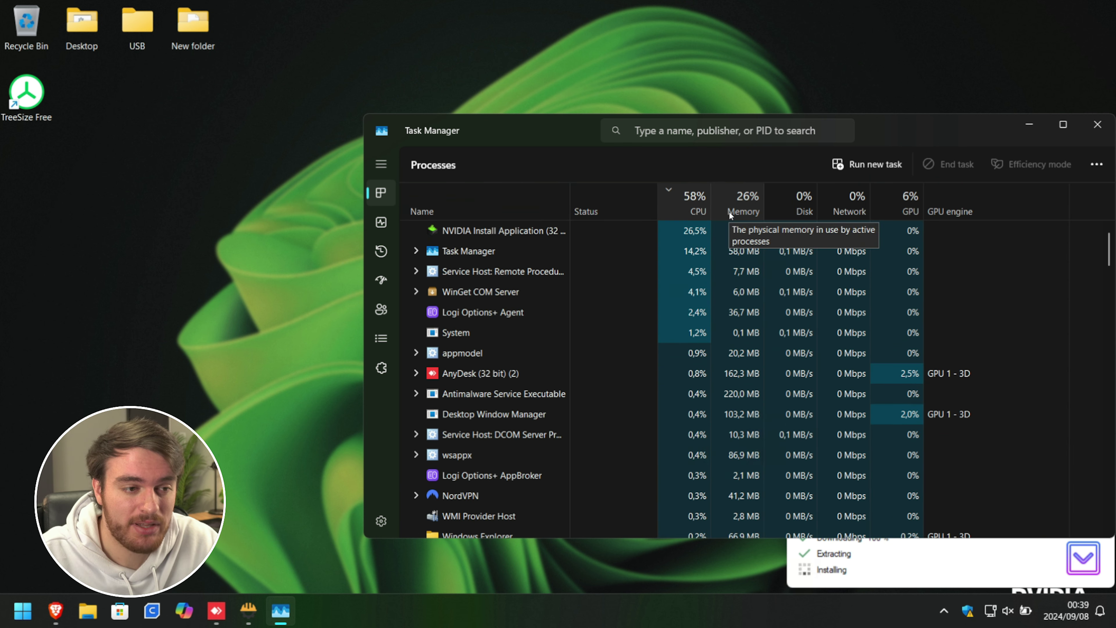
click(680, 232)
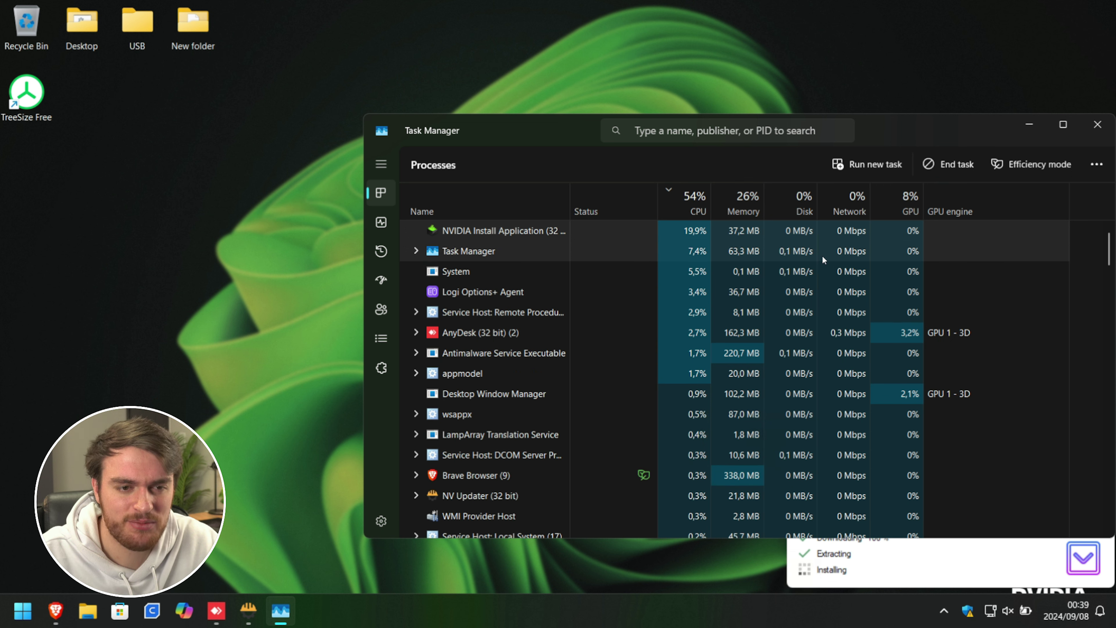
click(1029, 128)
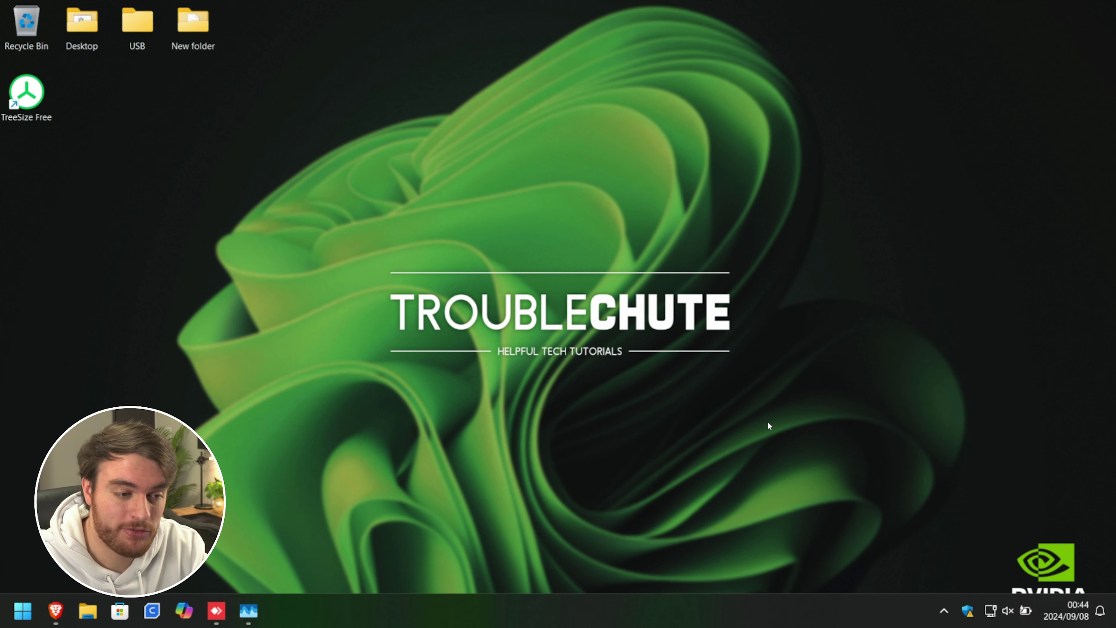
right_click(620, 244)
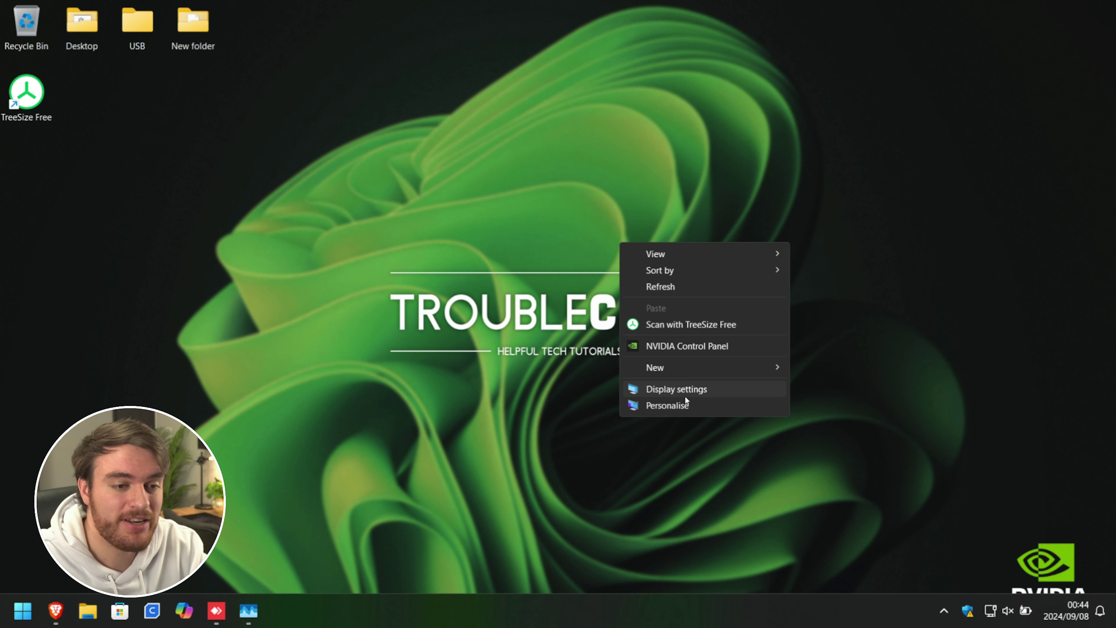
click(673, 343)
click(670, 449)
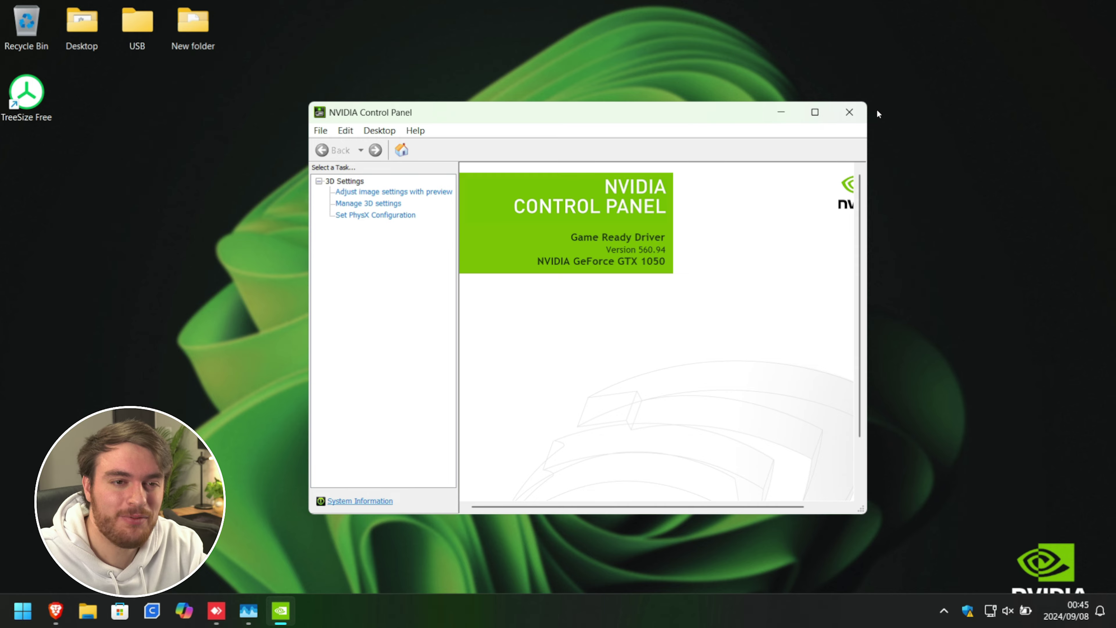
click(849, 112)
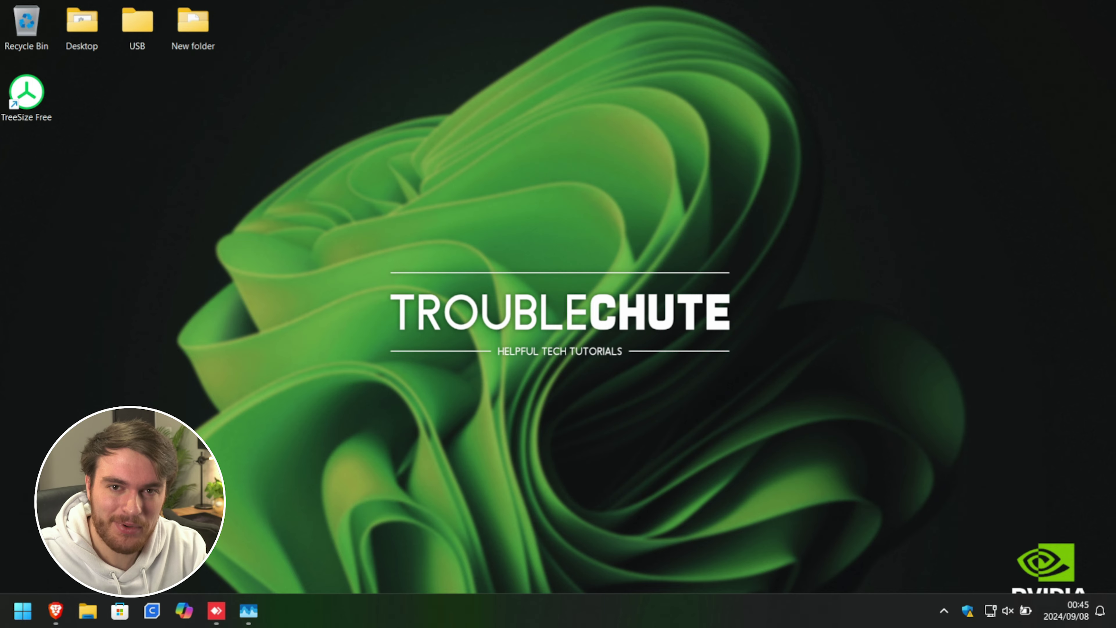